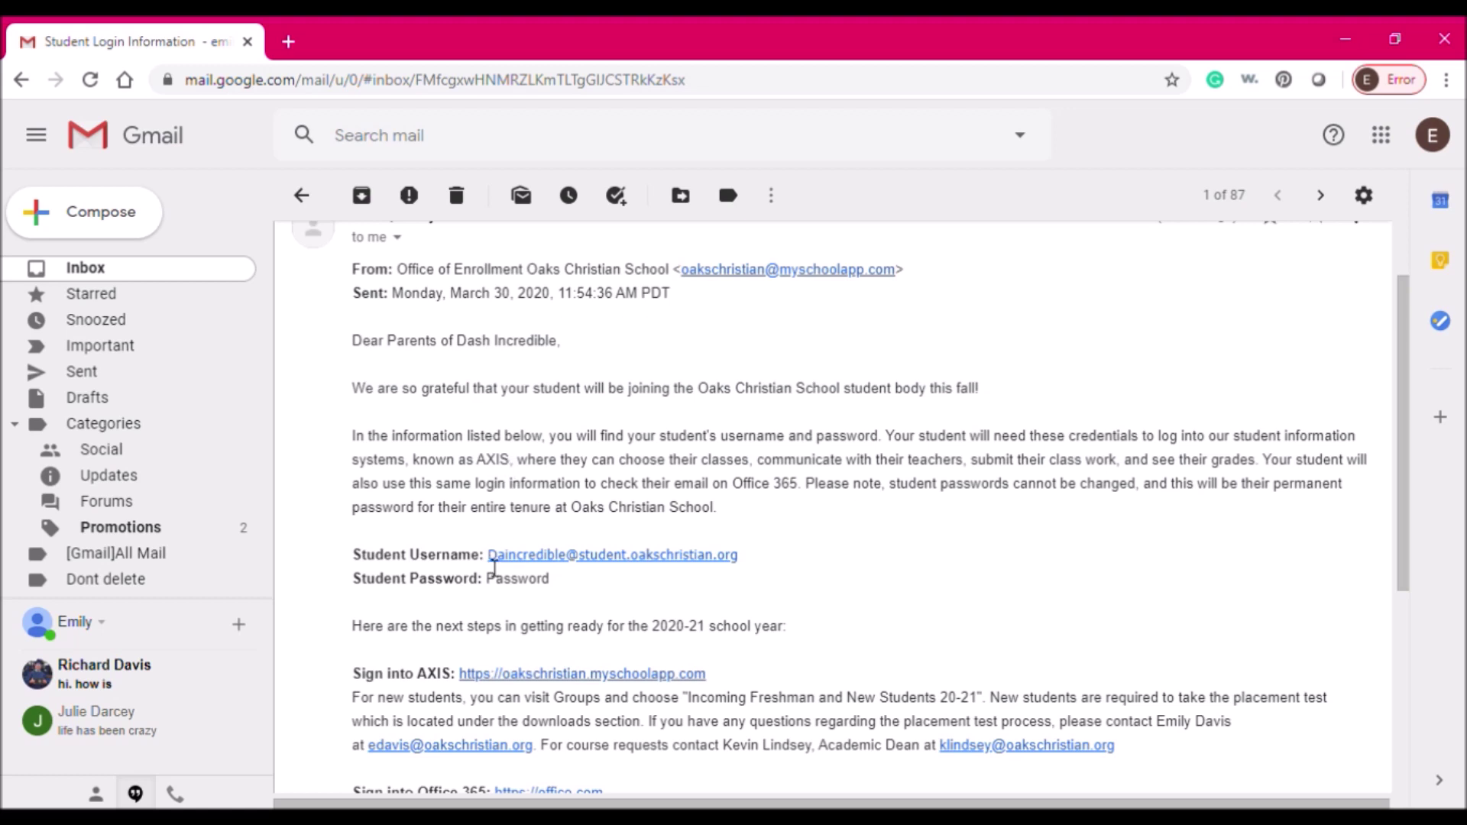
Step: From the login email, select the student username and open the Sign into AXIS portal link
{"action": "left_click_drag", "start_coordinate": [487, 555], "coordinate": [767, 556]}
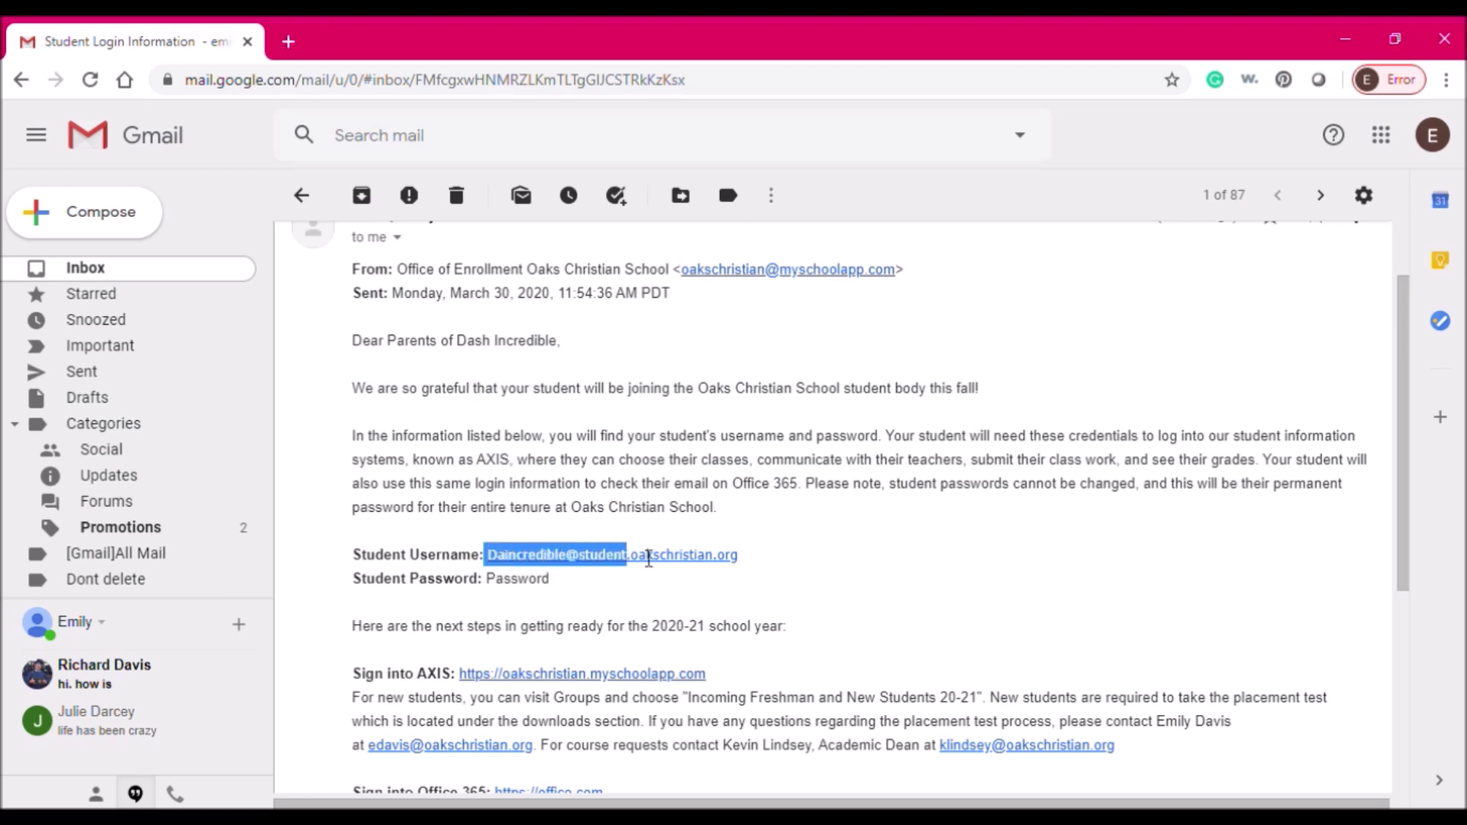
{"action": "left_click", "coordinate": [720, 573]}
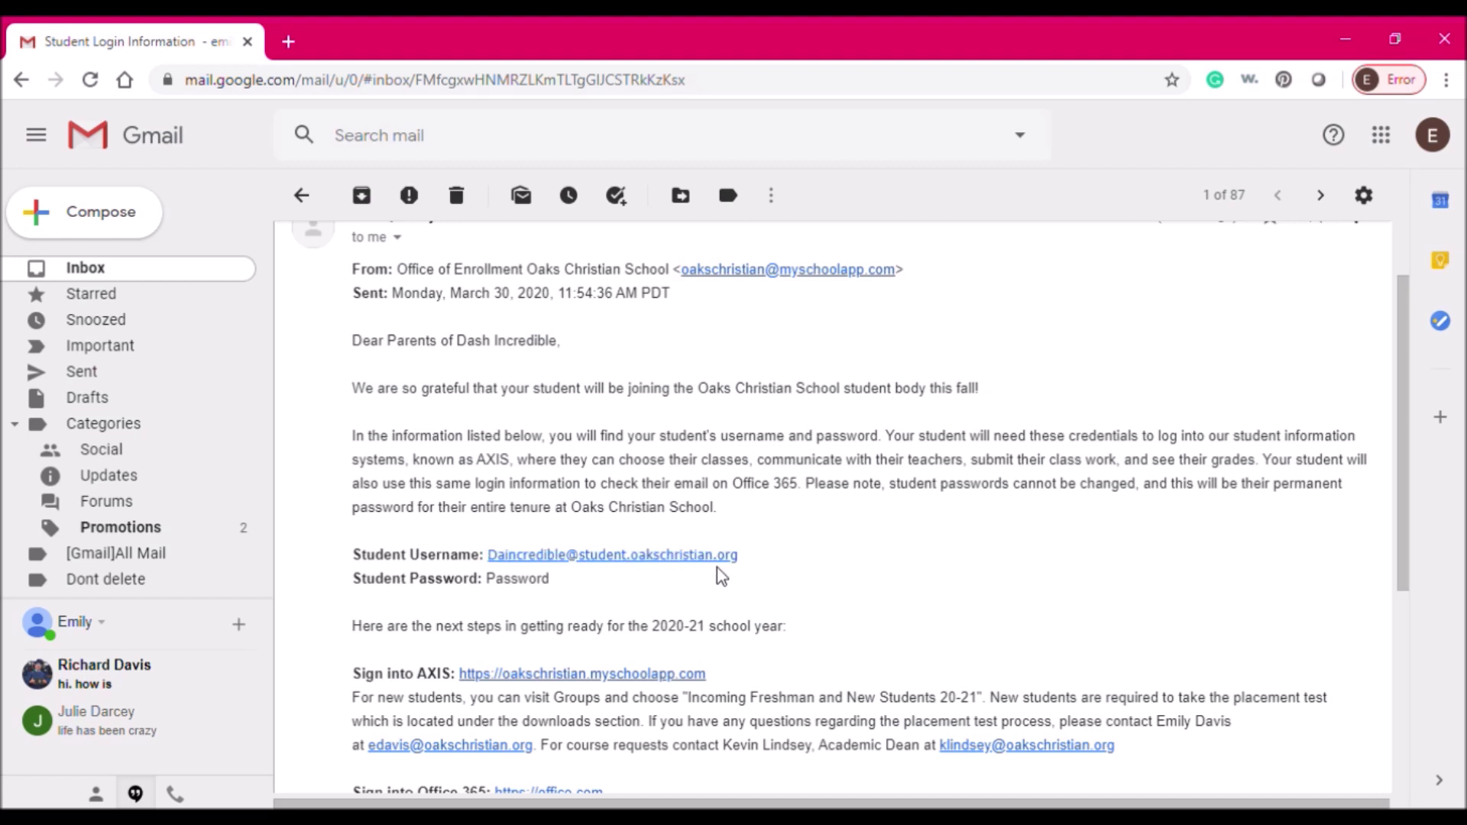
{"action": "left_click", "coordinate": [570, 676]}
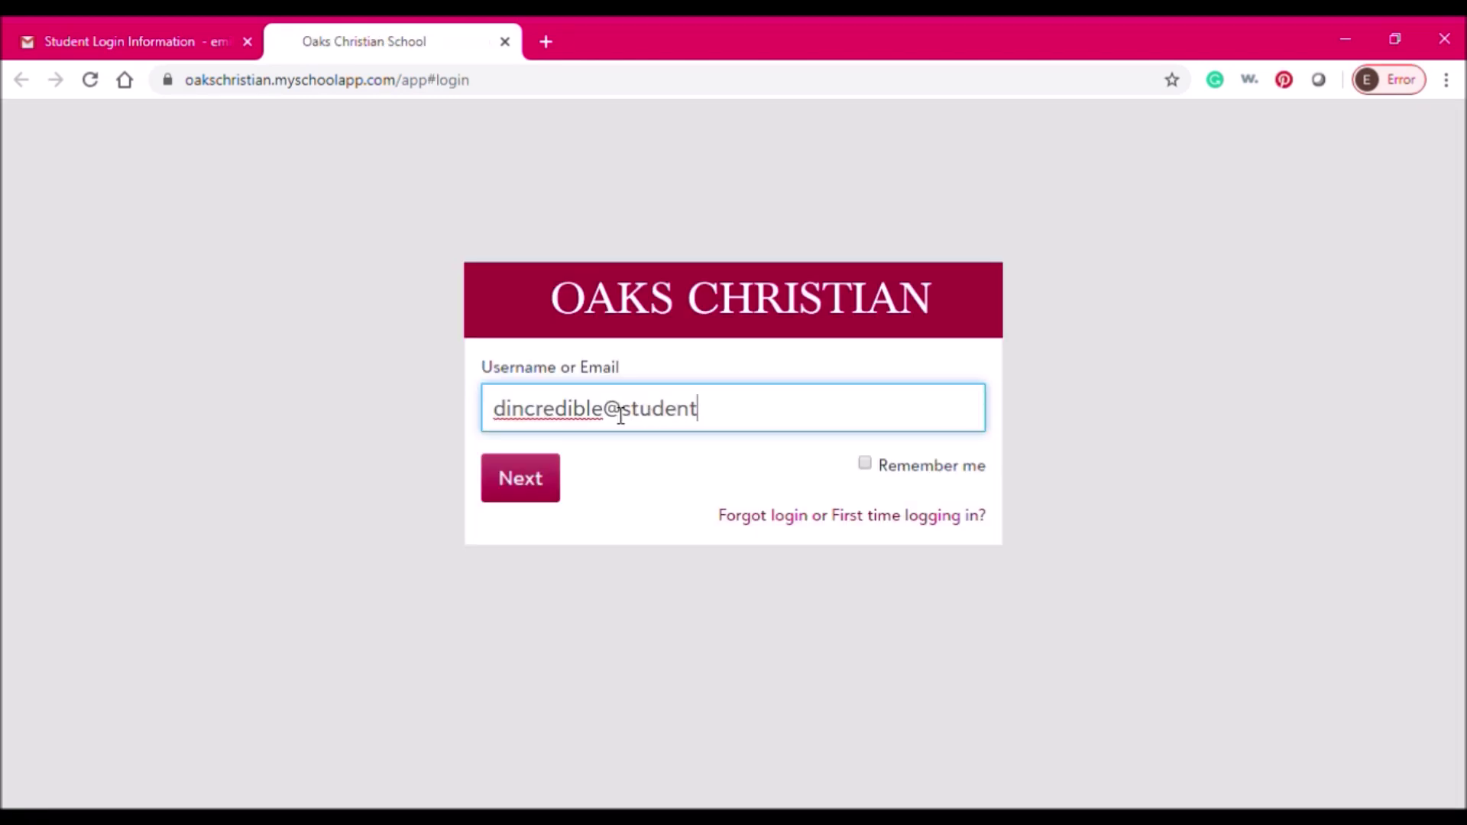
{"action": "type", "text": ".oakschris"}
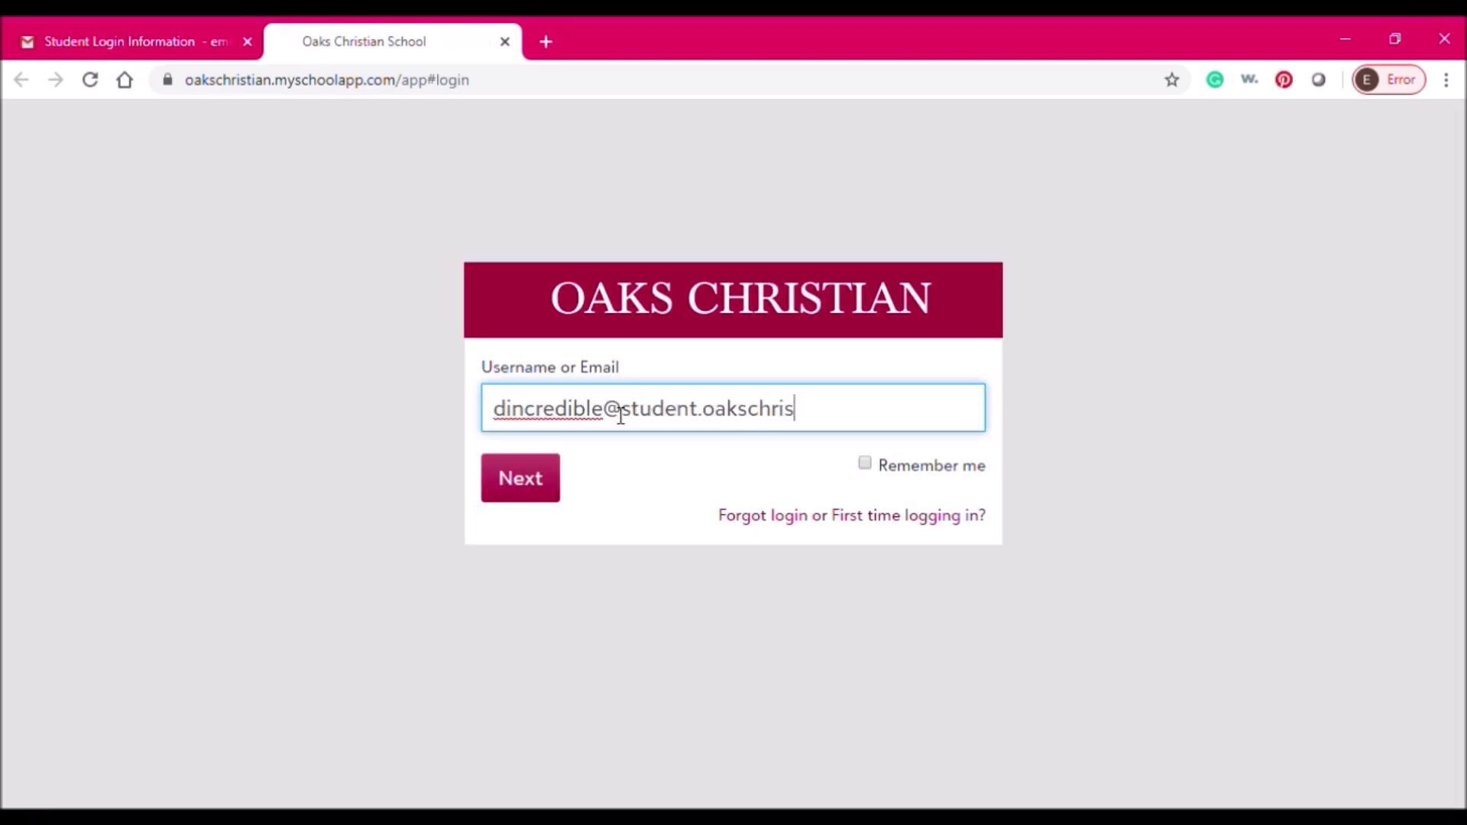
{"action": "type", "text": "tian.org"}
Step: Sign in to the Oaks Christian portal with the student username and Microsoft password
{"action": "left_click", "coordinate": [558, 487]}
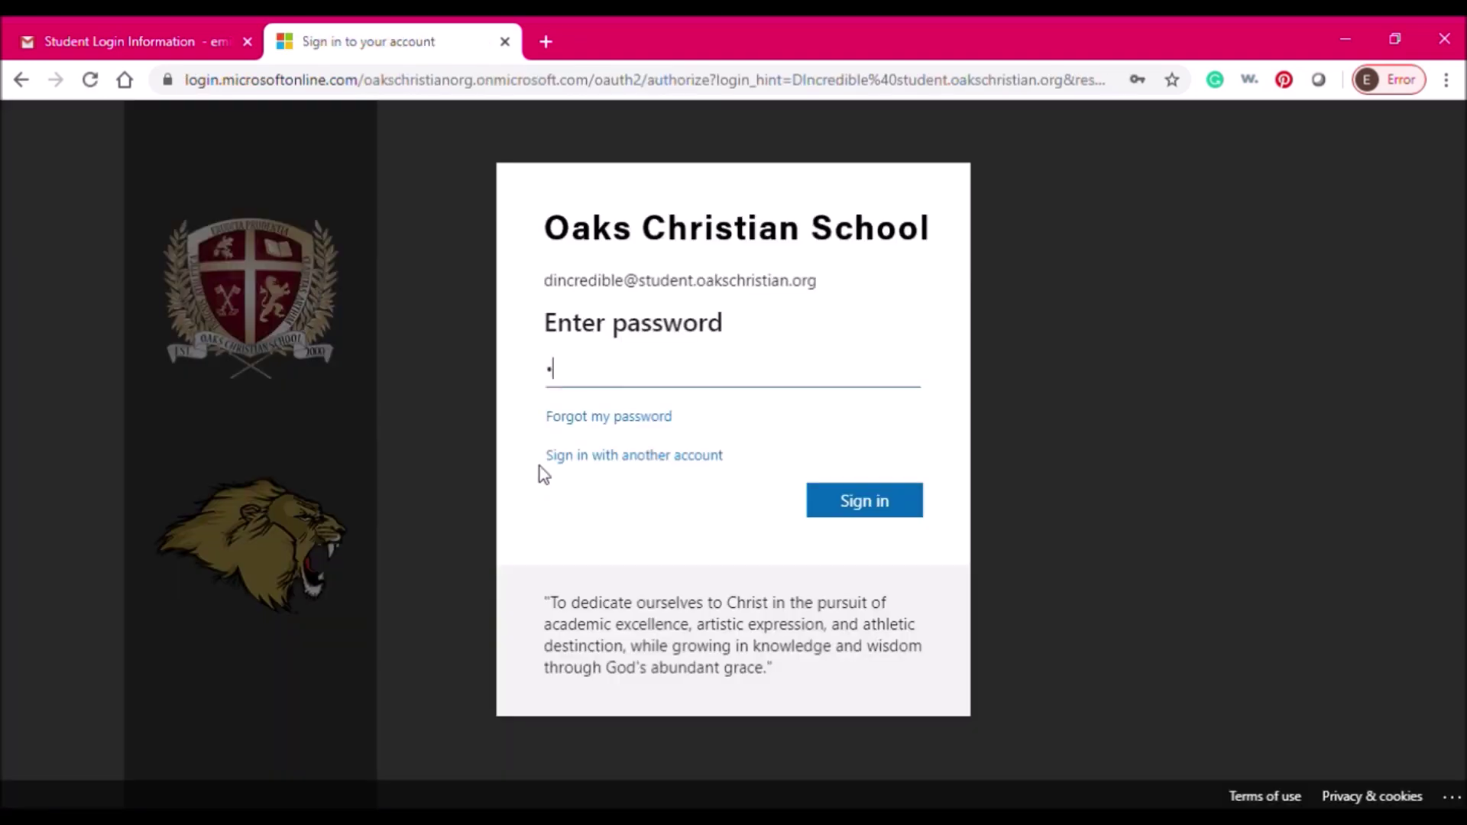
{"action": "type", "text": "*********"}
{"action": "key", "text": "Return"}
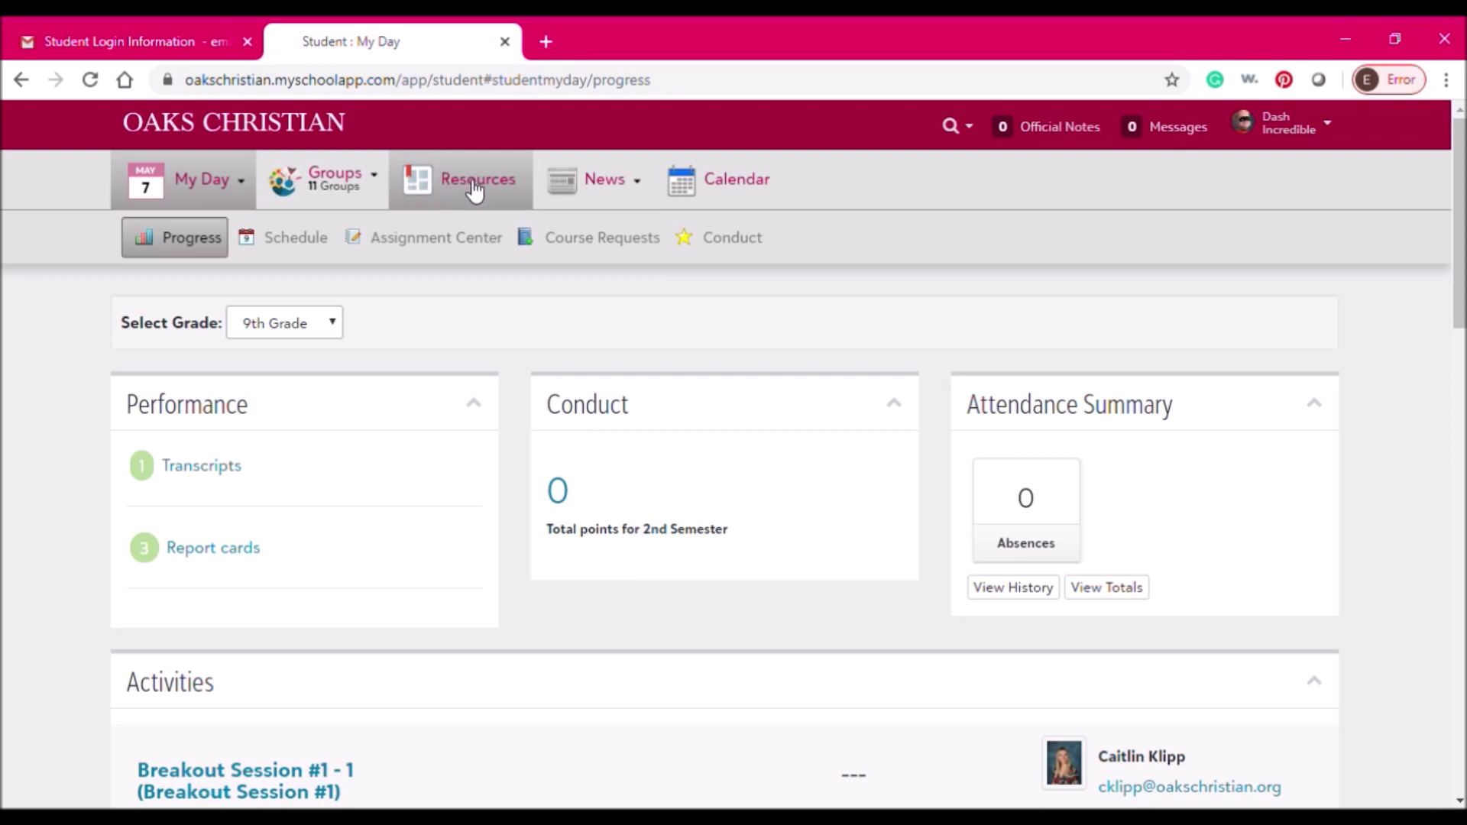
Step: Go to the Resource Board from the My Day page
{"action": "left_click", "coordinate": [475, 185]}
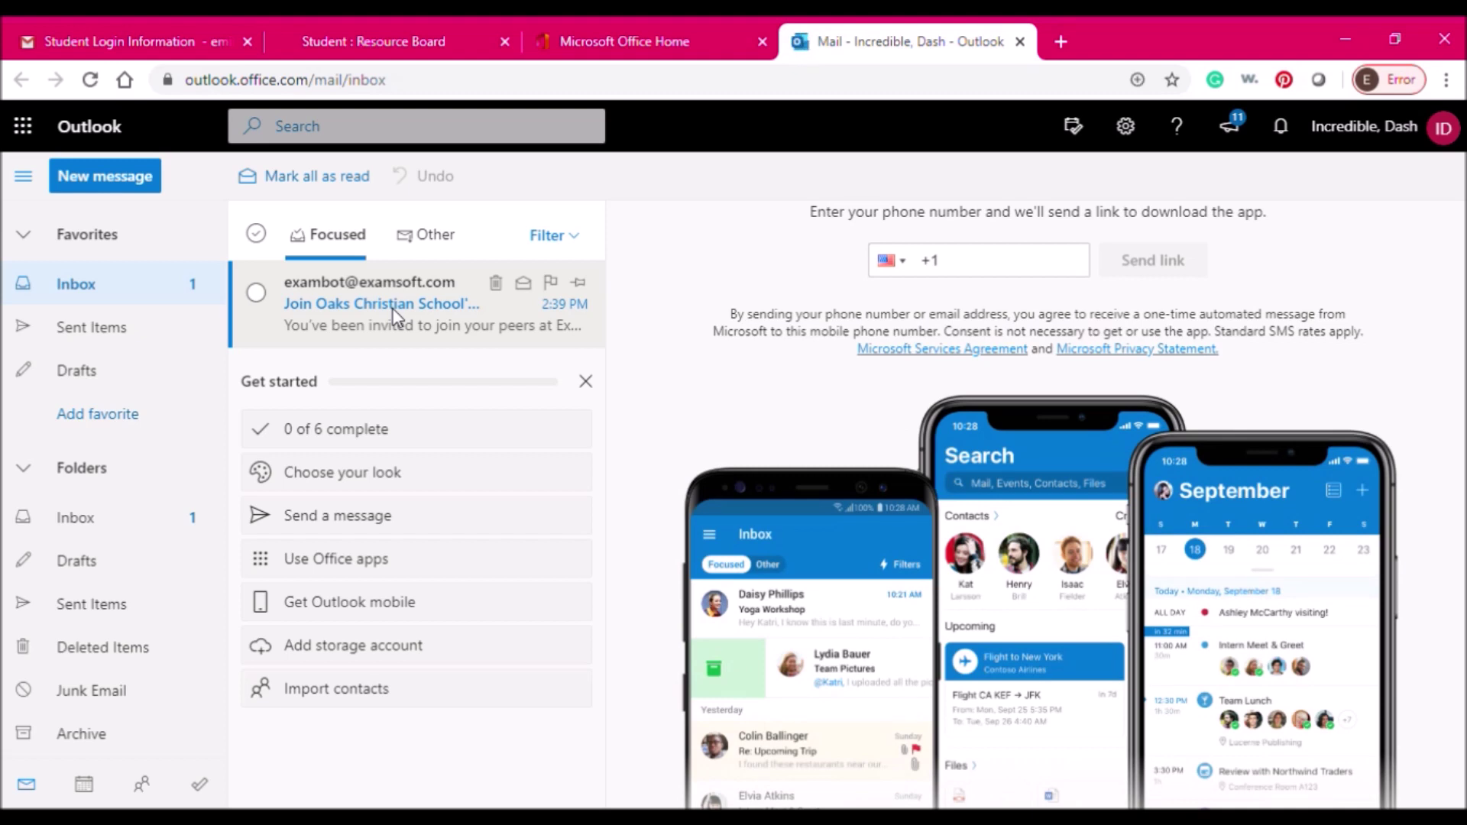
{"action": "left_click", "coordinate": [393, 310]}
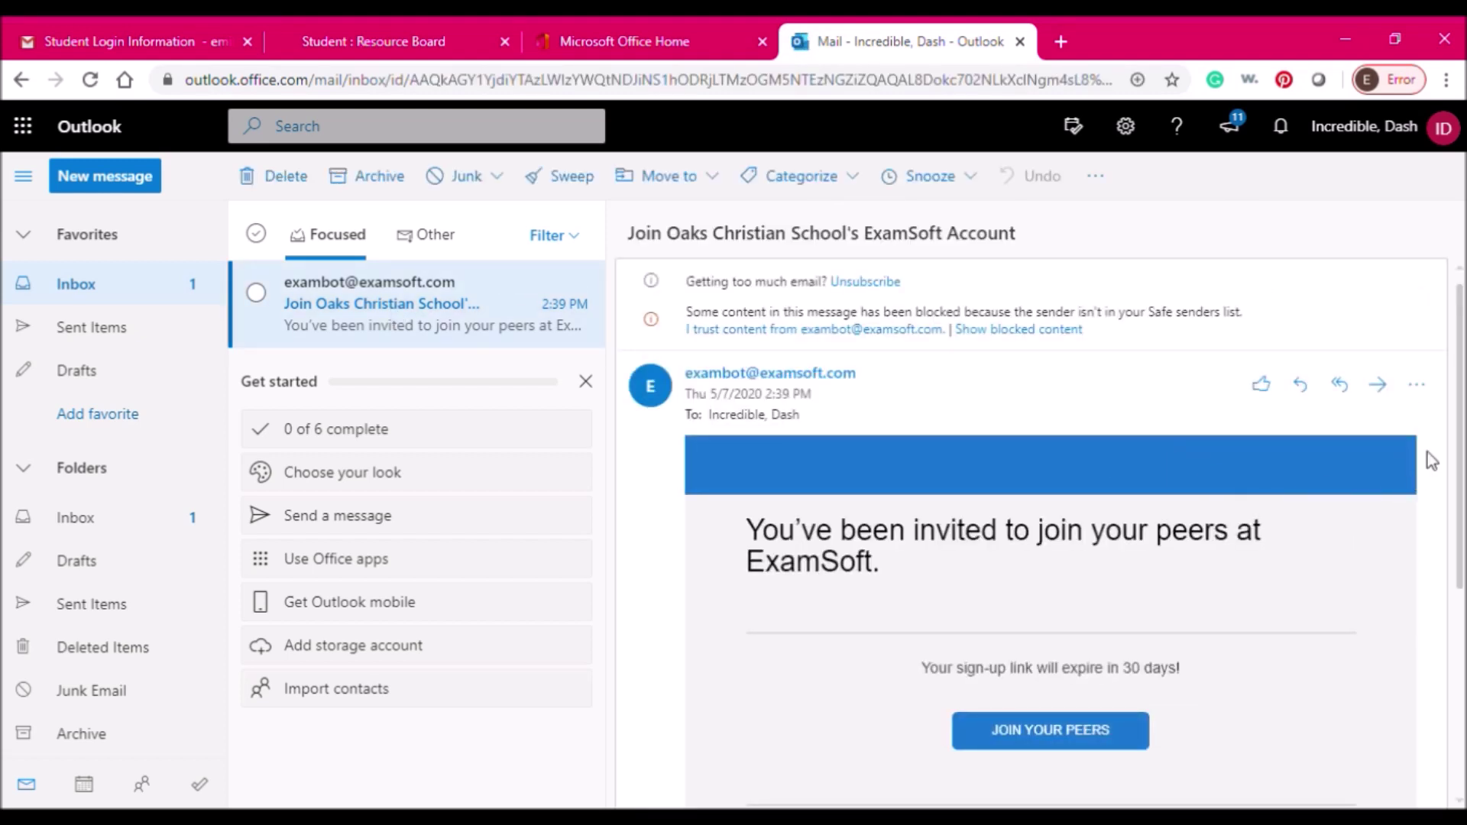
{"action": "scroll", "coordinate": [1456, 435], "scroll_direction": "down", "scroll_amount": 2}
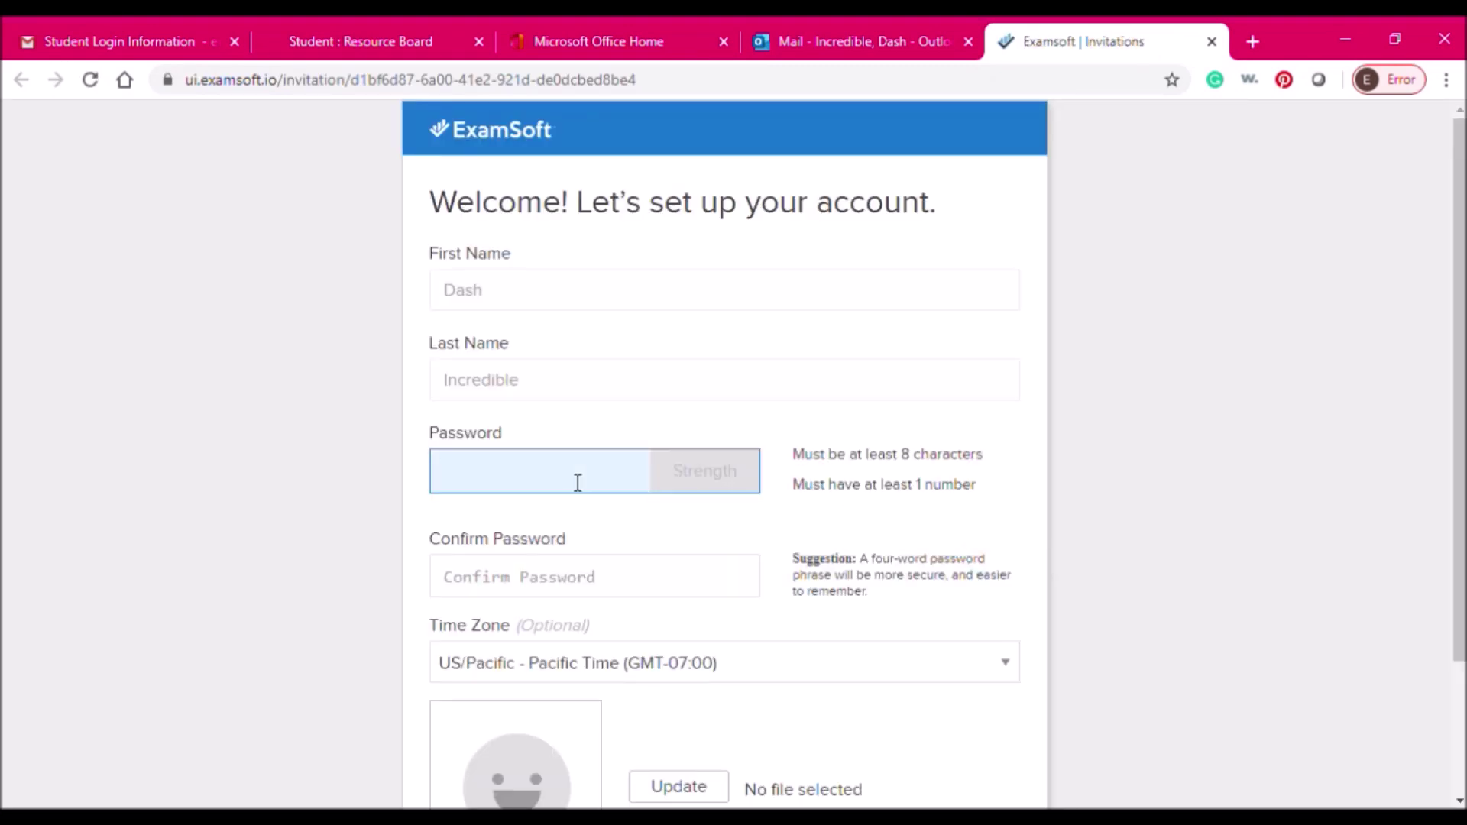
{"action": "type", "text": "••••••••"}
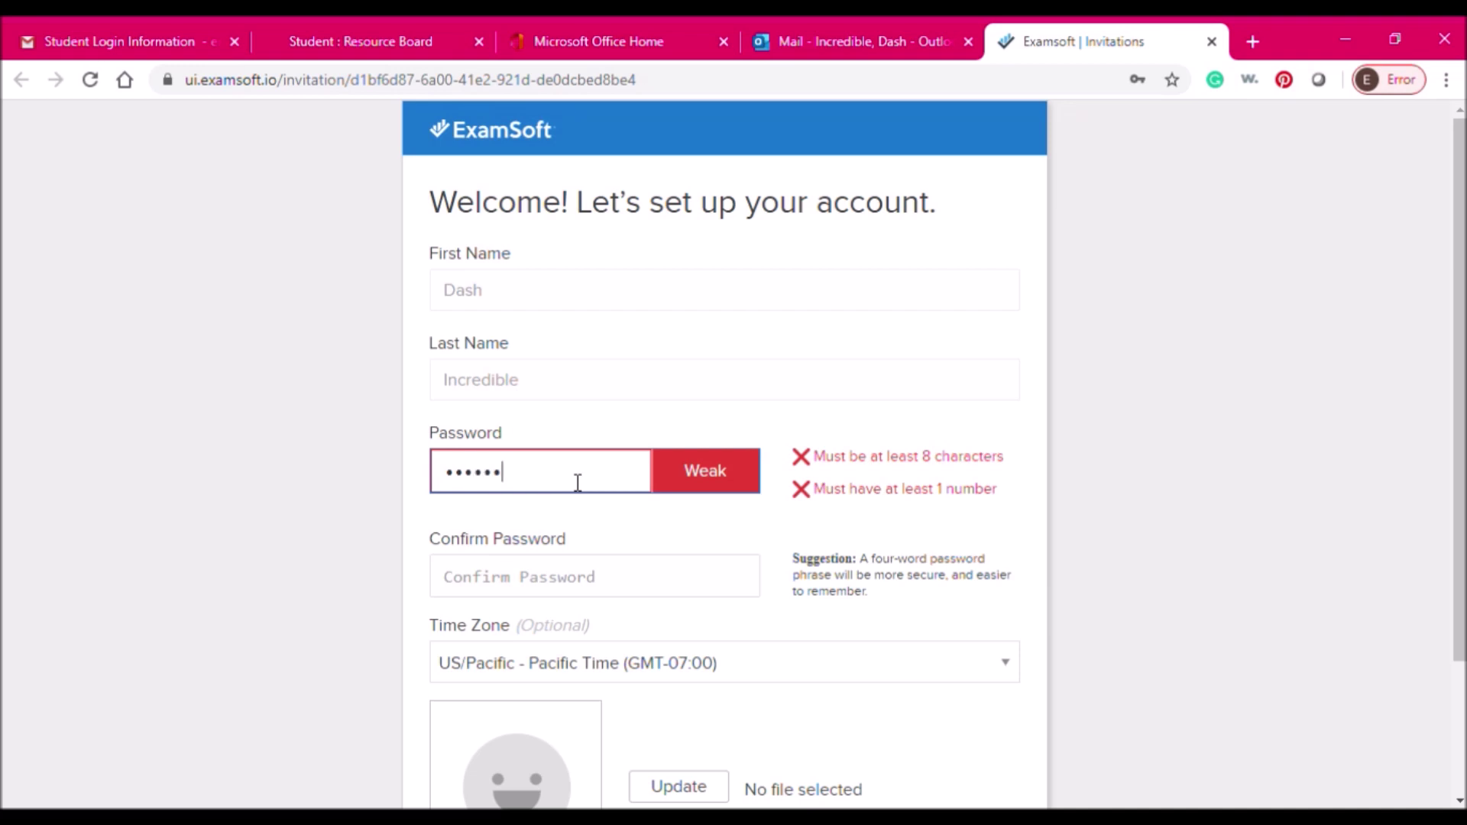
Step: Re-enter a valid password and confirmation, then submit the ExamSoft account setup form
{"action": "key", "text": "BackSpace"}
{"action": "key", "text": "BackSpace"}
{"action": "key", "text": "BackSpace"}
{"action": "type", "text": "•••••••••"}
{"action": "scroll", "coordinate": [734, 459], "scroll_direction": "down", "scroll_amount": 3}
{"action": "scroll", "coordinate": [734, 460], "scroll_direction": "down", "scroll_amount": 1}
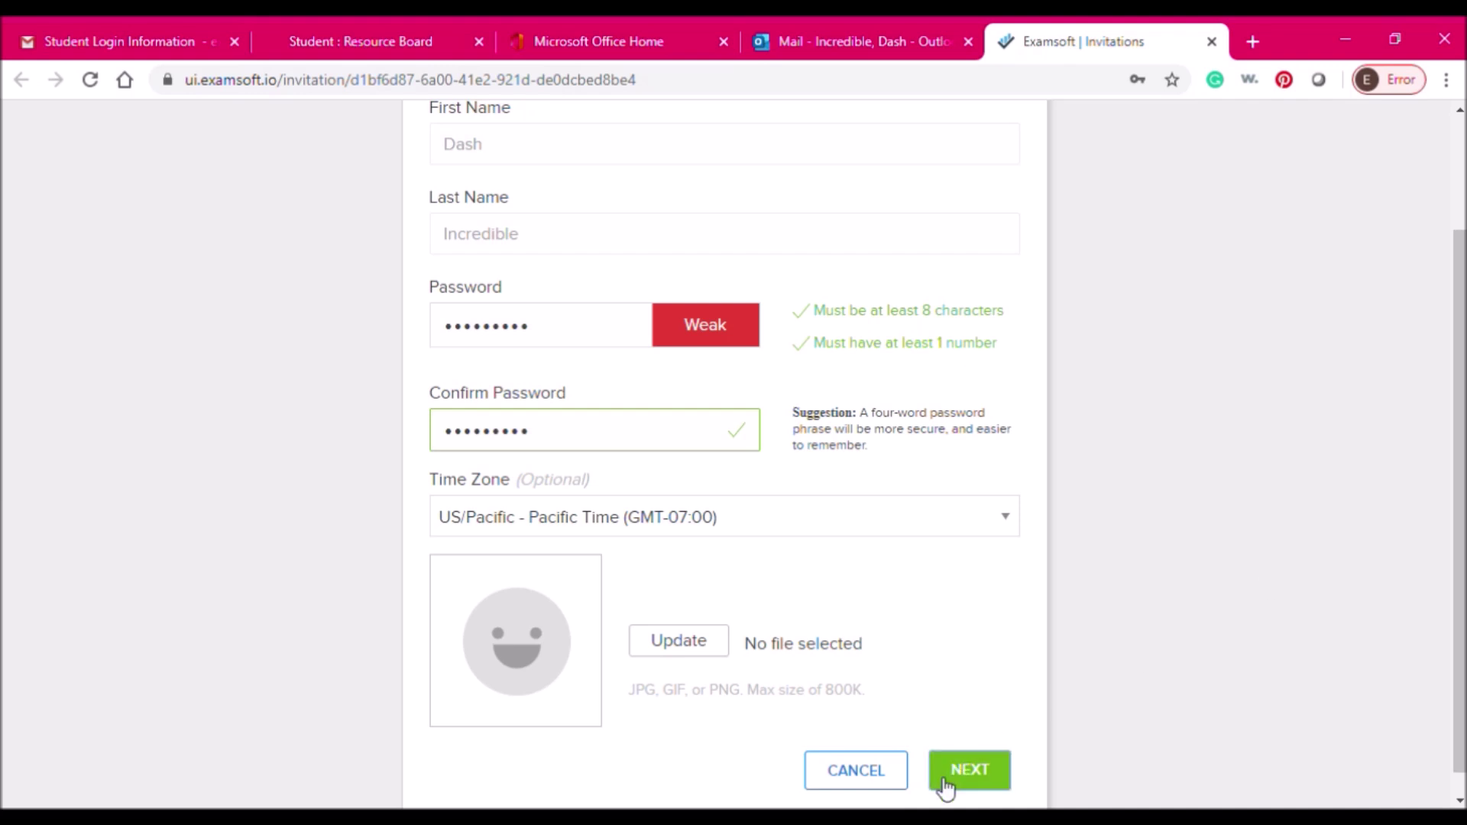
{"action": "left_click", "coordinate": [969, 771]}
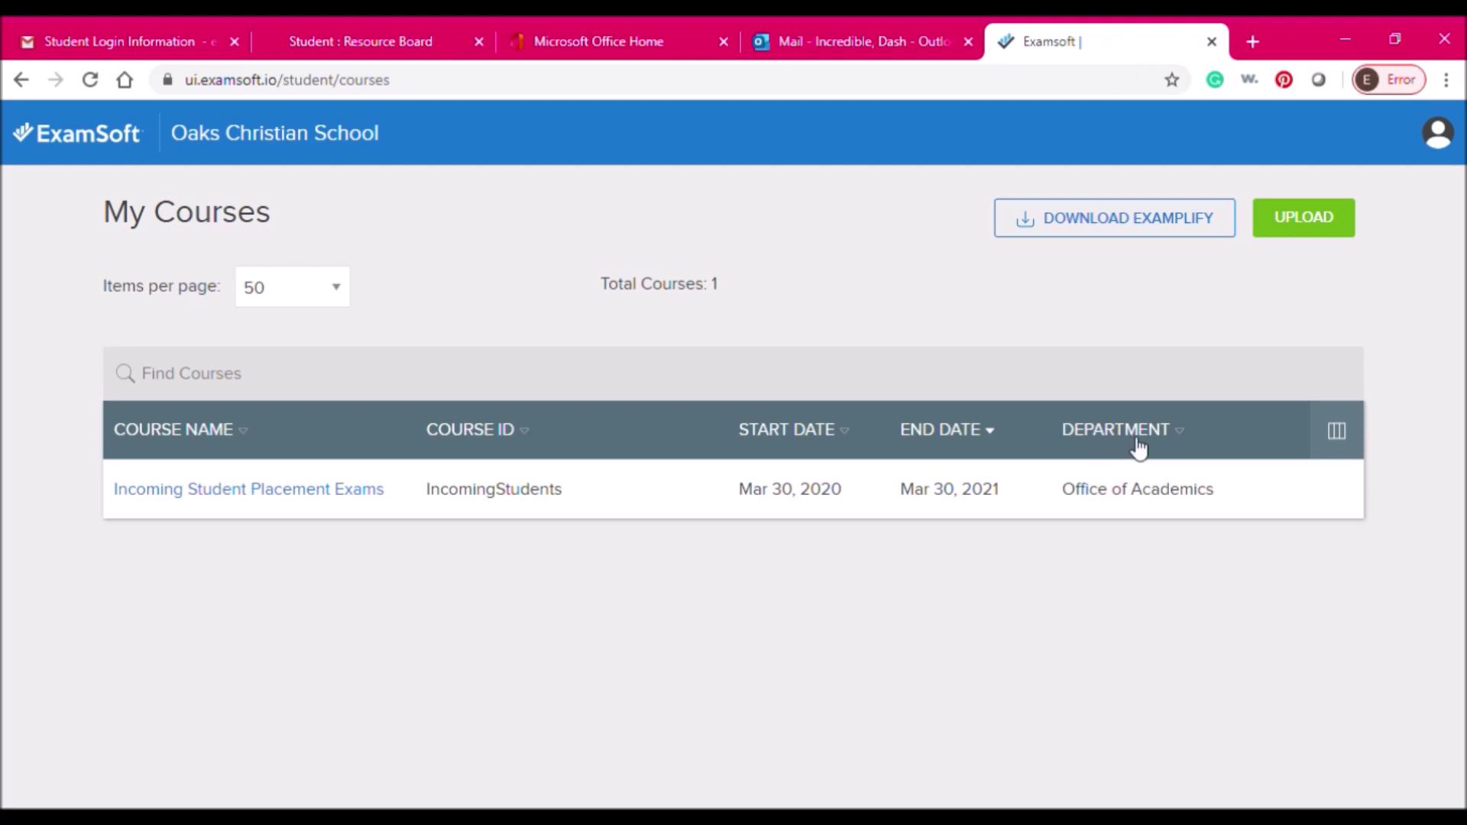
Step: Confirm this is the exam-taking device and download Examplify for PC
{"action": "left_click", "coordinate": [1158, 218]}
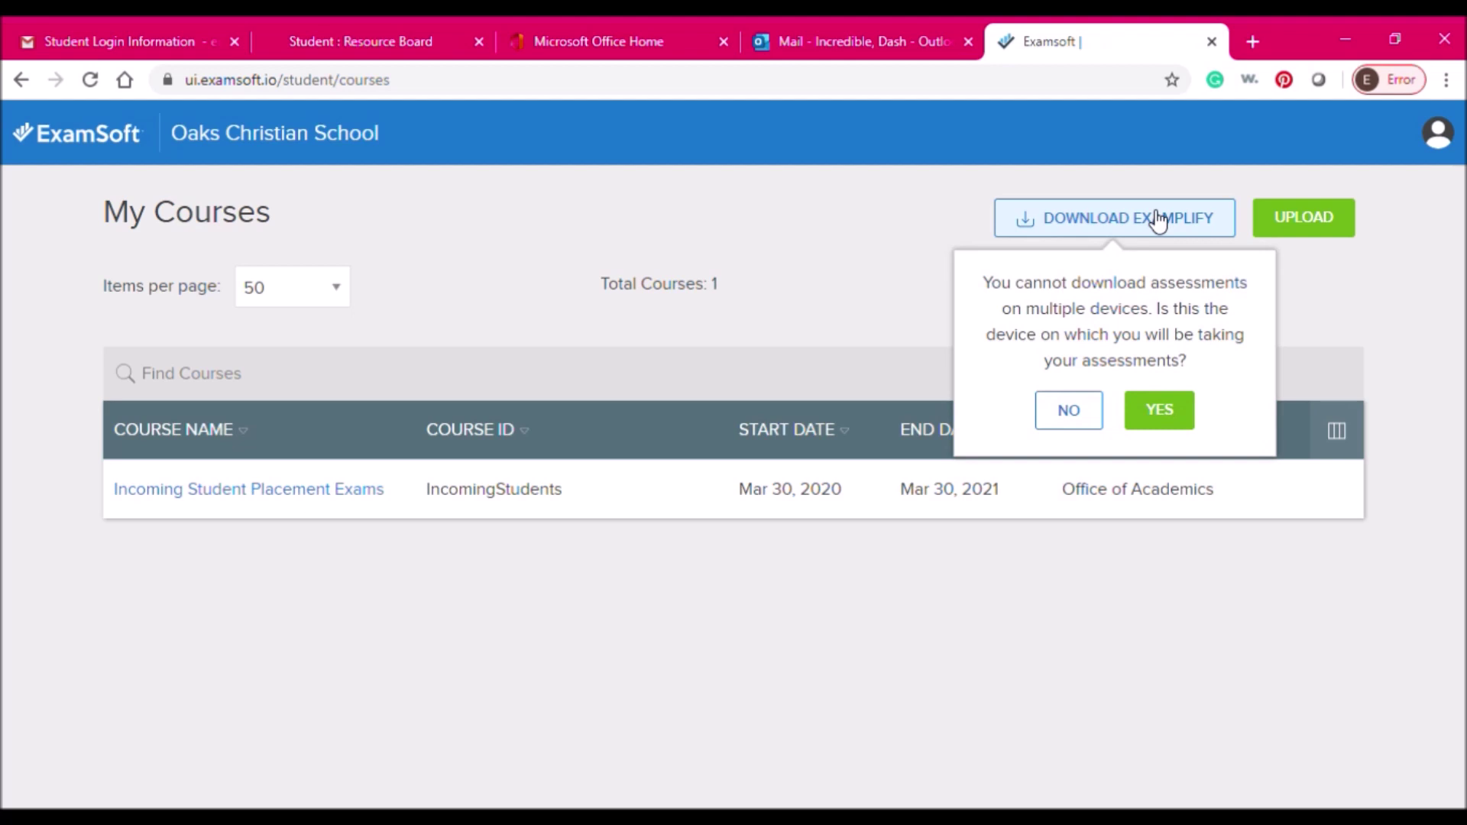
{"action": "left_click", "coordinate": [1160, 409]}
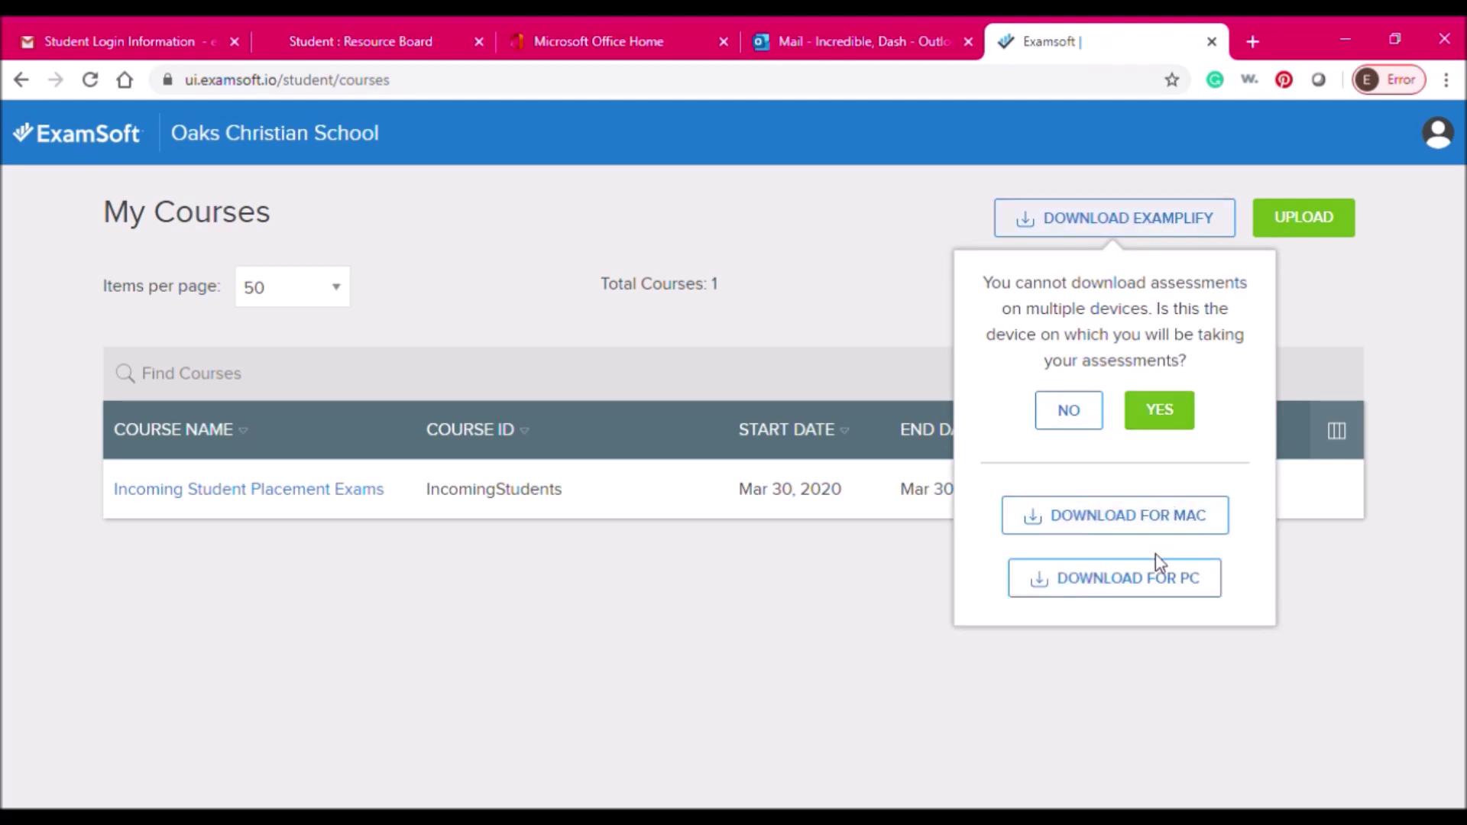
{"action": "left_click", "coordinate": [1163, 582]}
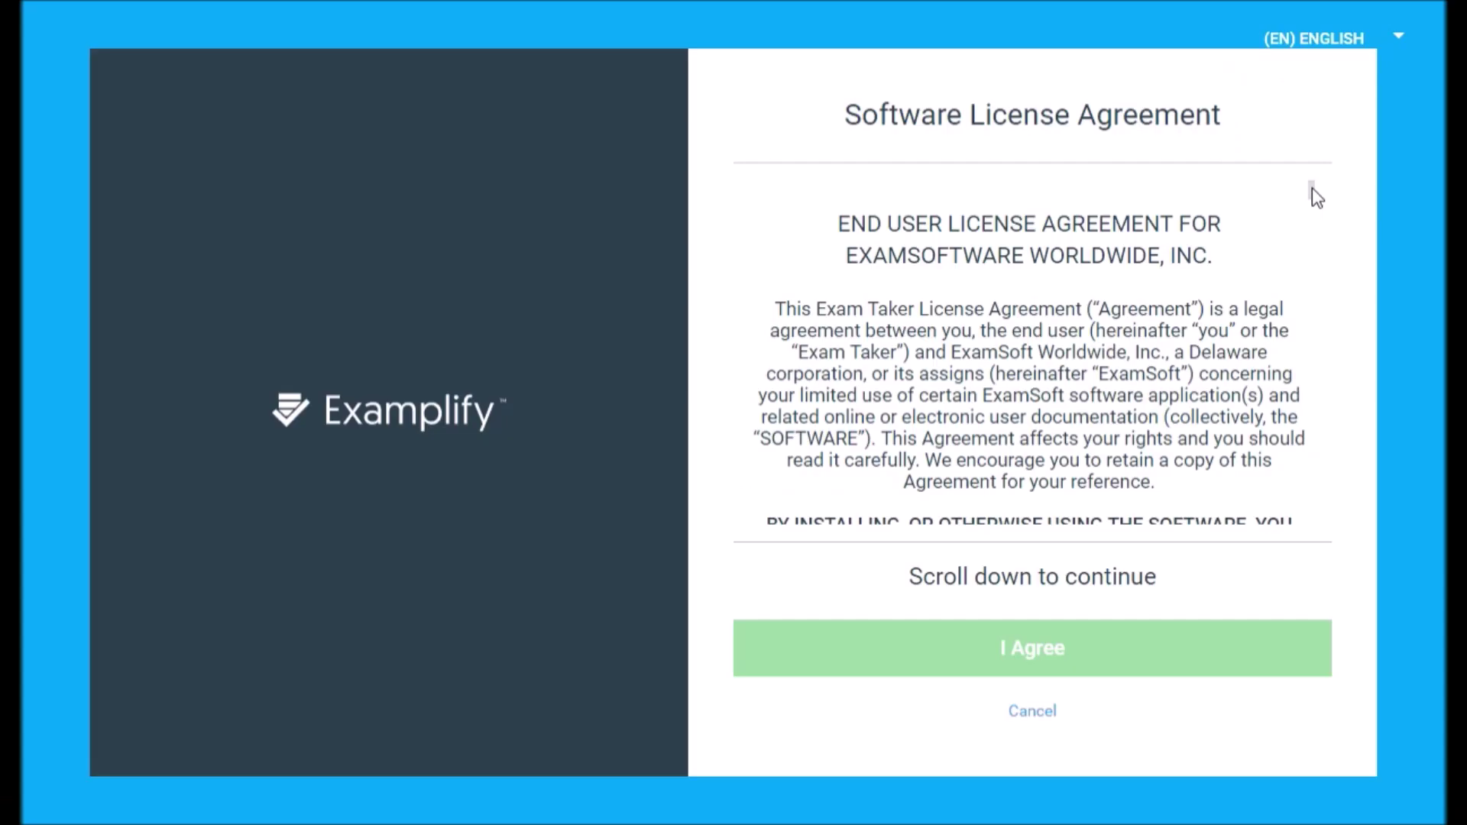
{"action": "left_click_drag", "start_coordinate": [1313, 188], "coordinate": [1299, 541]}
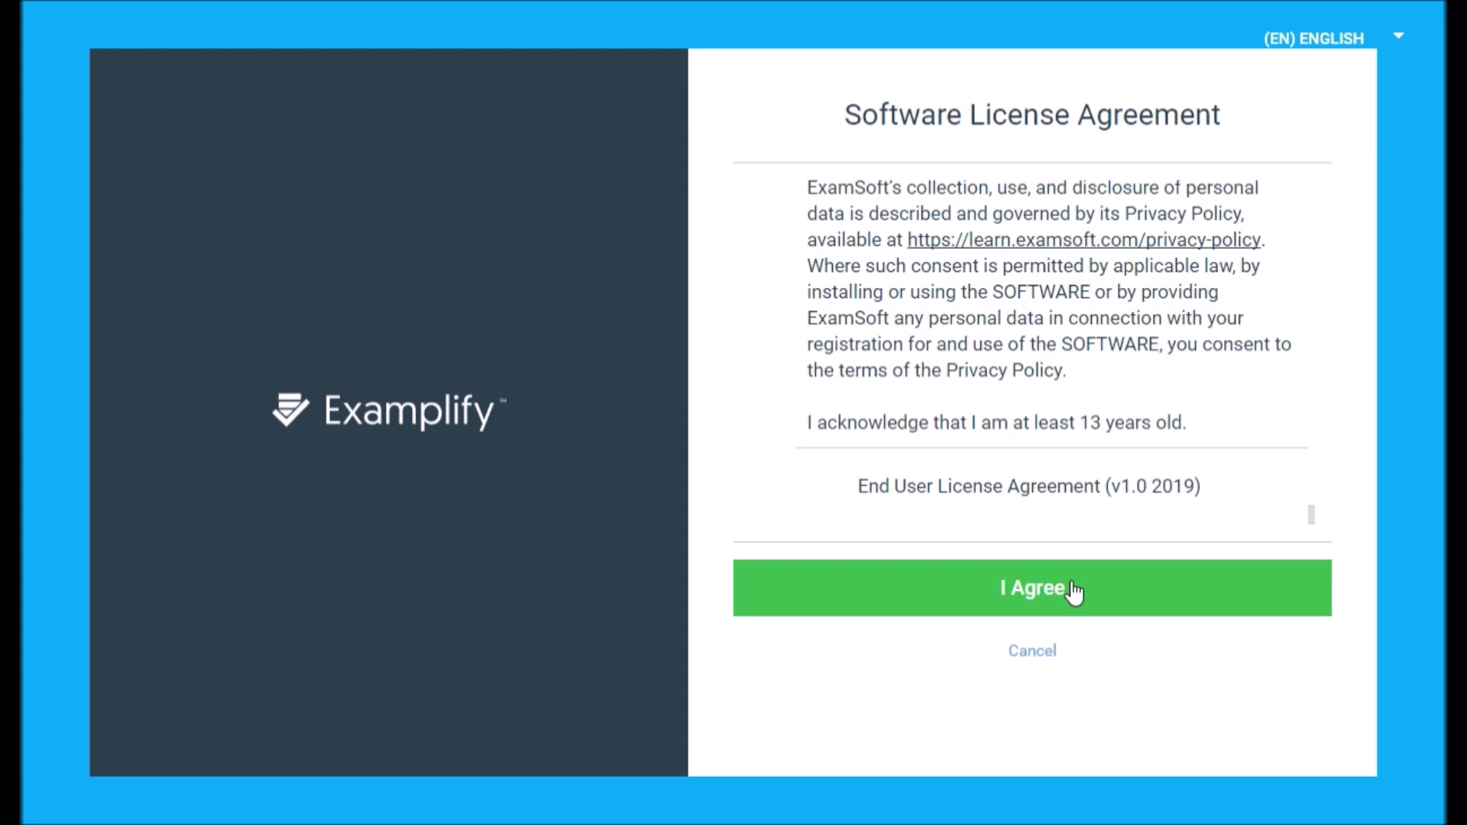
Step: Accept the license and add a new account for Oaks Christian School (oaks)
{"action": "left_click", "coordinate": [1035, 592]}
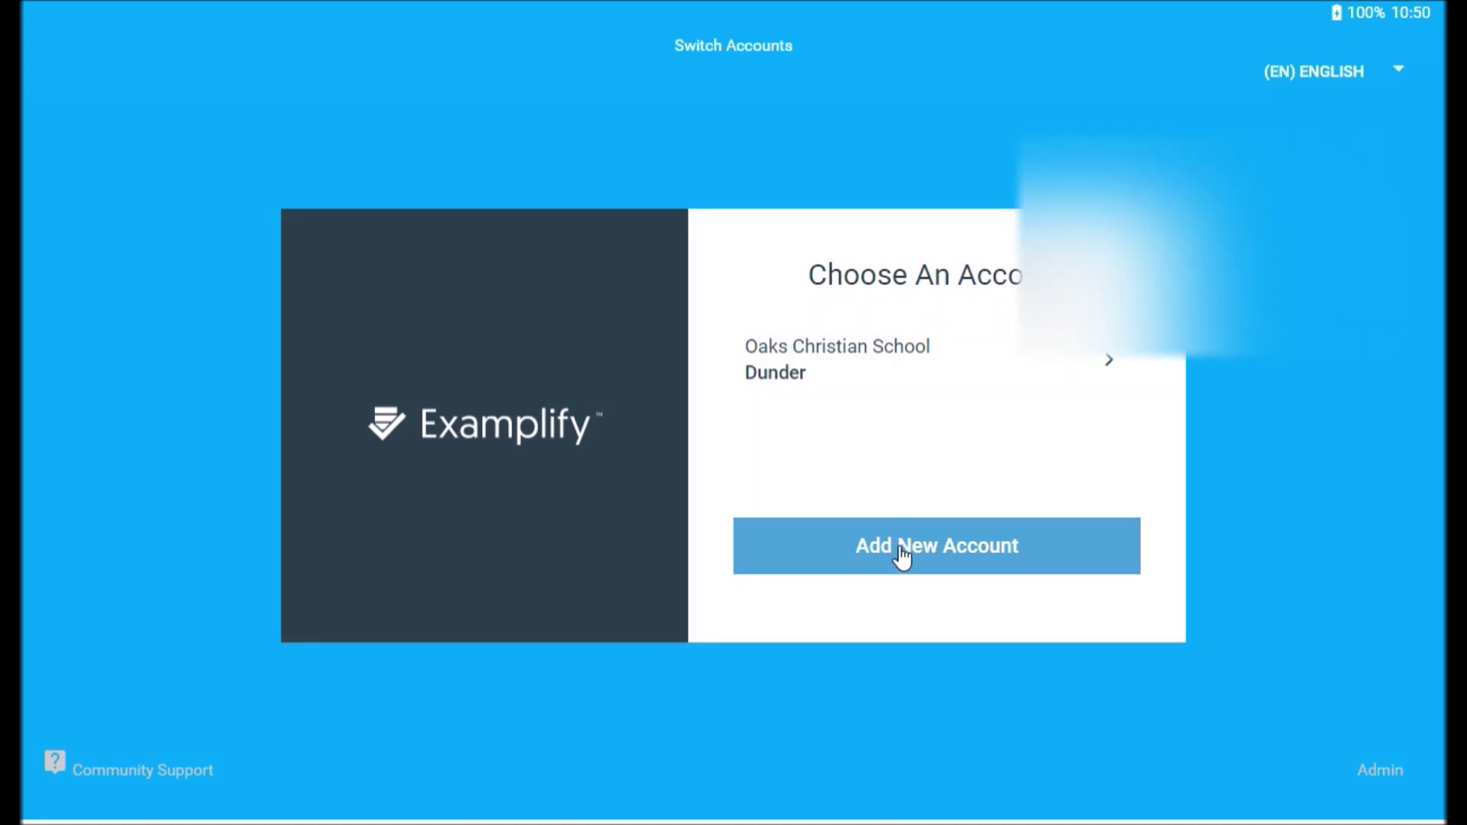
{"action": "left_click", "coordinate": [905, 556]}
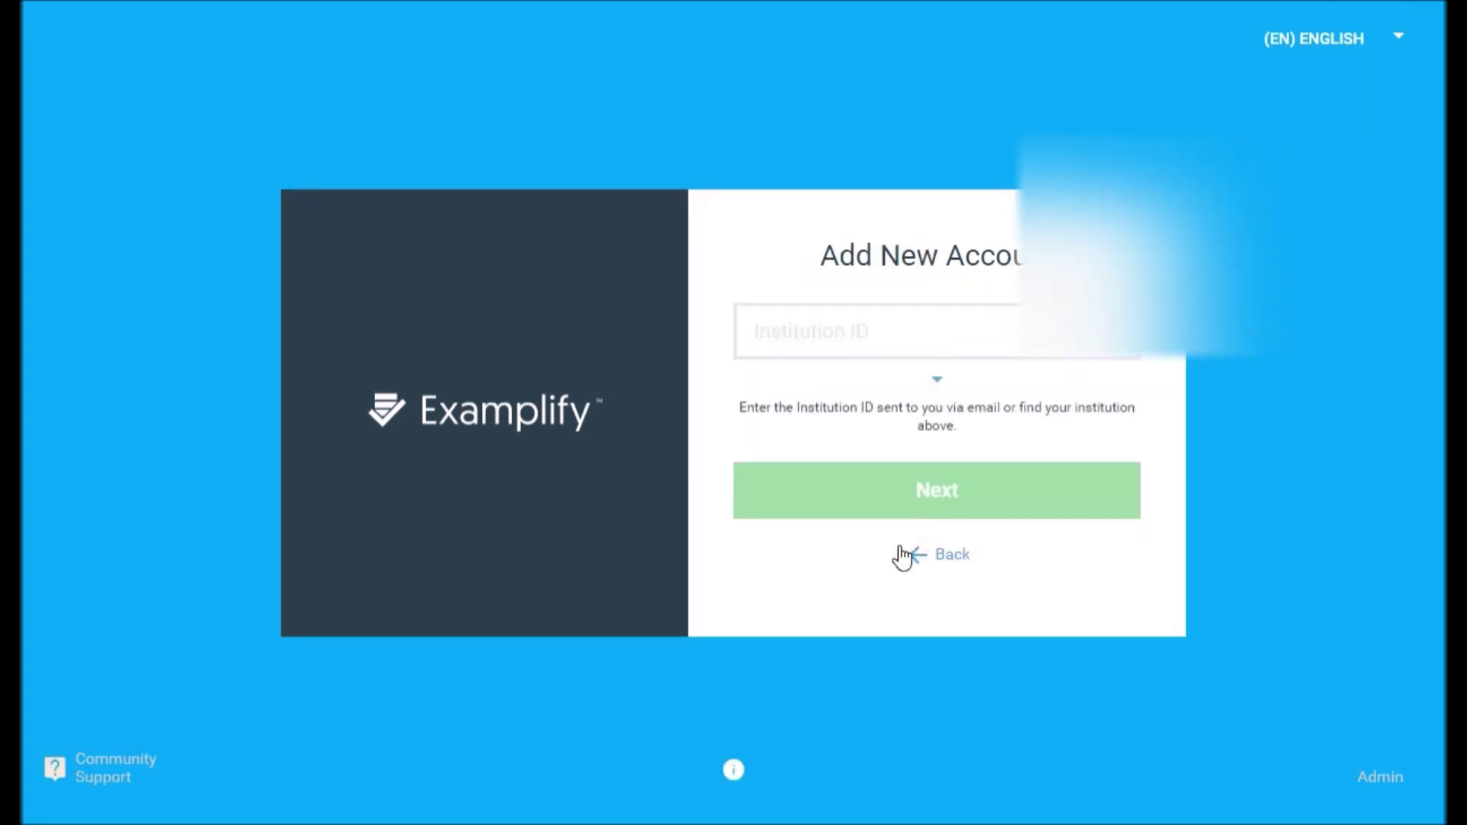
{"action": "left_click", "coordinate": [843, 344]}
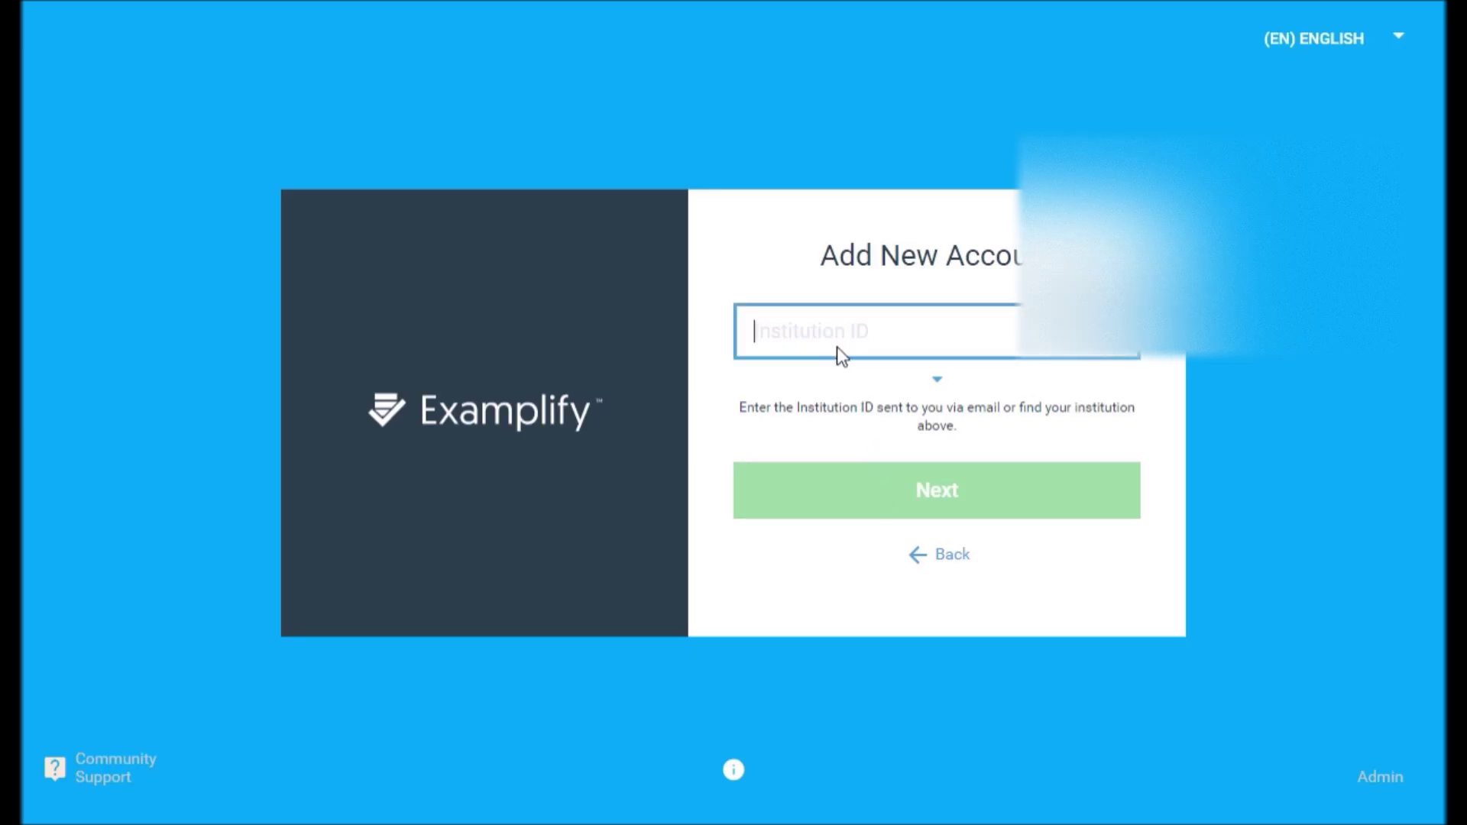
{"action": "type", "text": "Oaks Christian"}
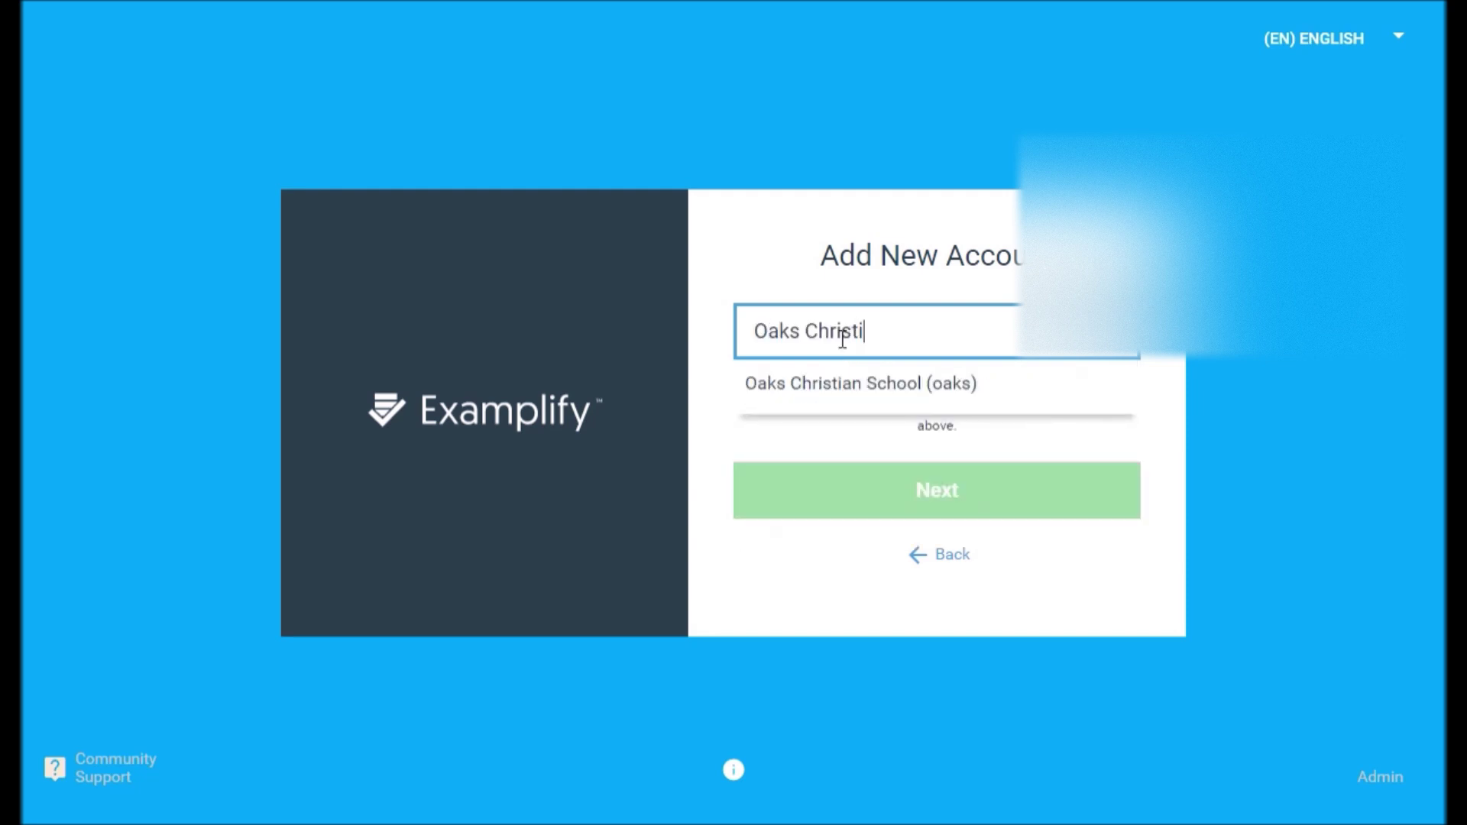
{"action": "left_click", "coordinate": [860, 383]}
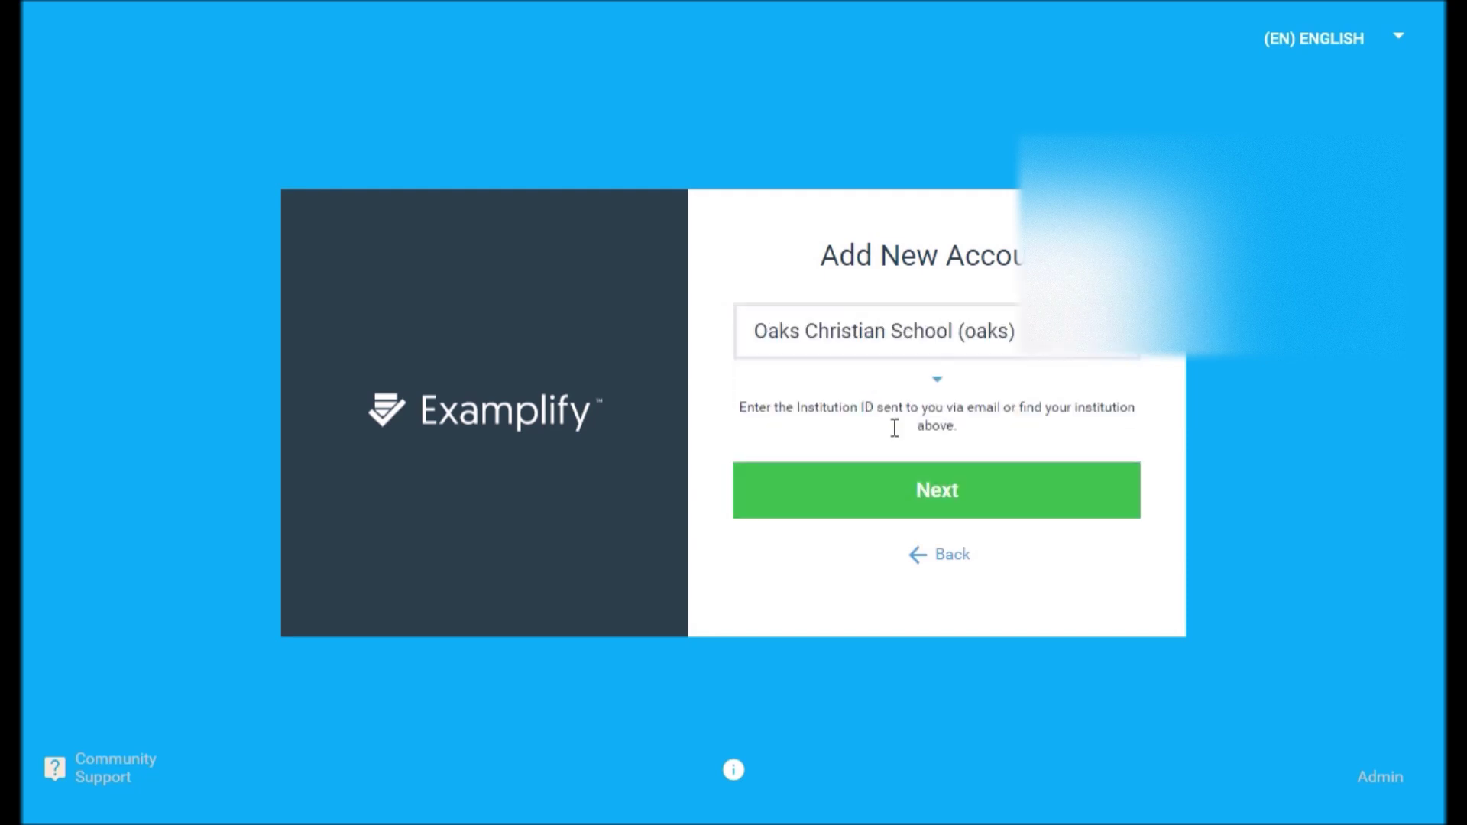
Step: Sign in to Examplify with the student User ID and password to reach My Exams
{"action": "left_click", "coordinate": [940, 496]}
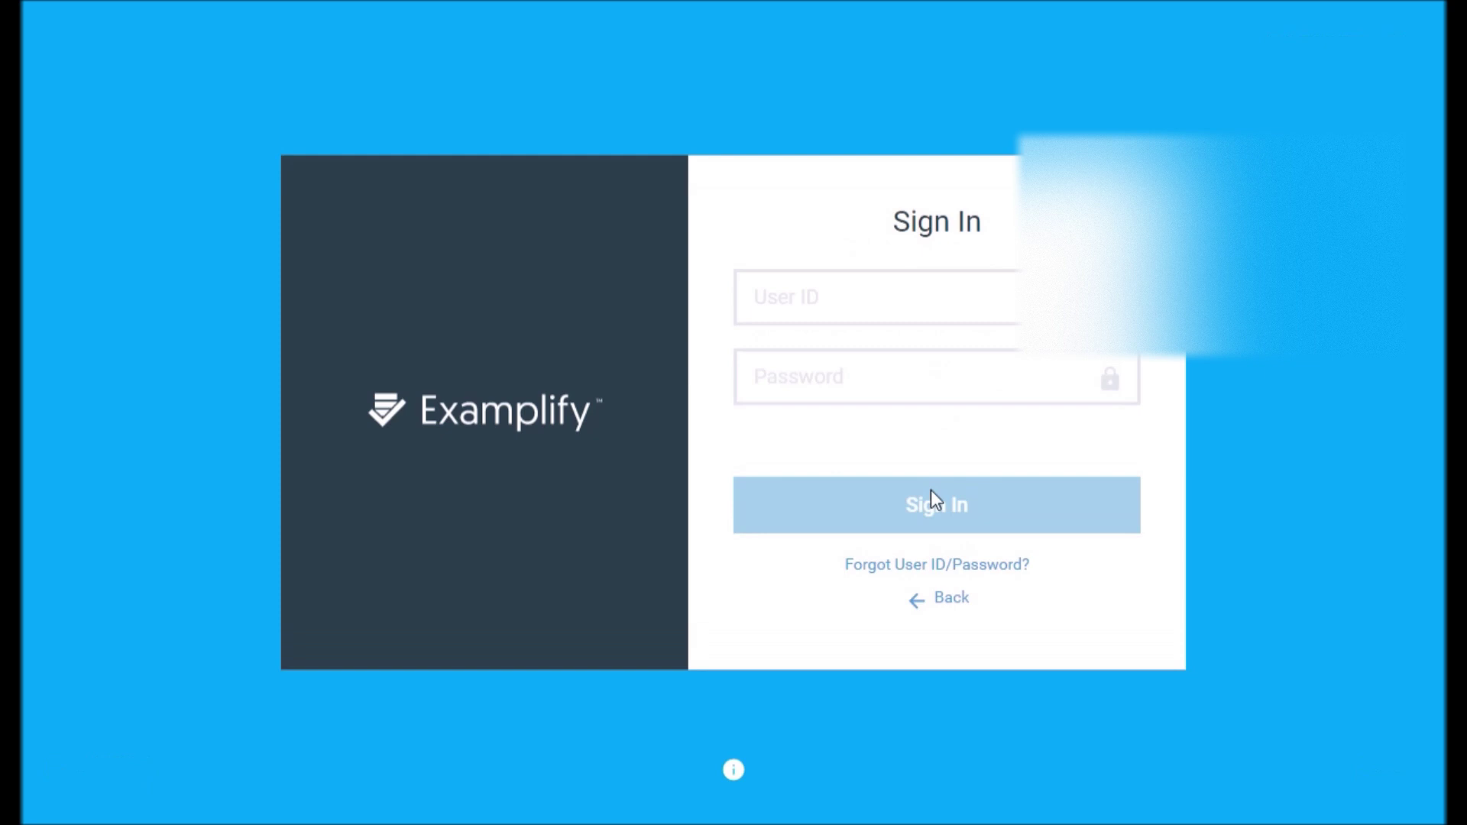
{"action": "left_click", "coordinate": [821, 302]}
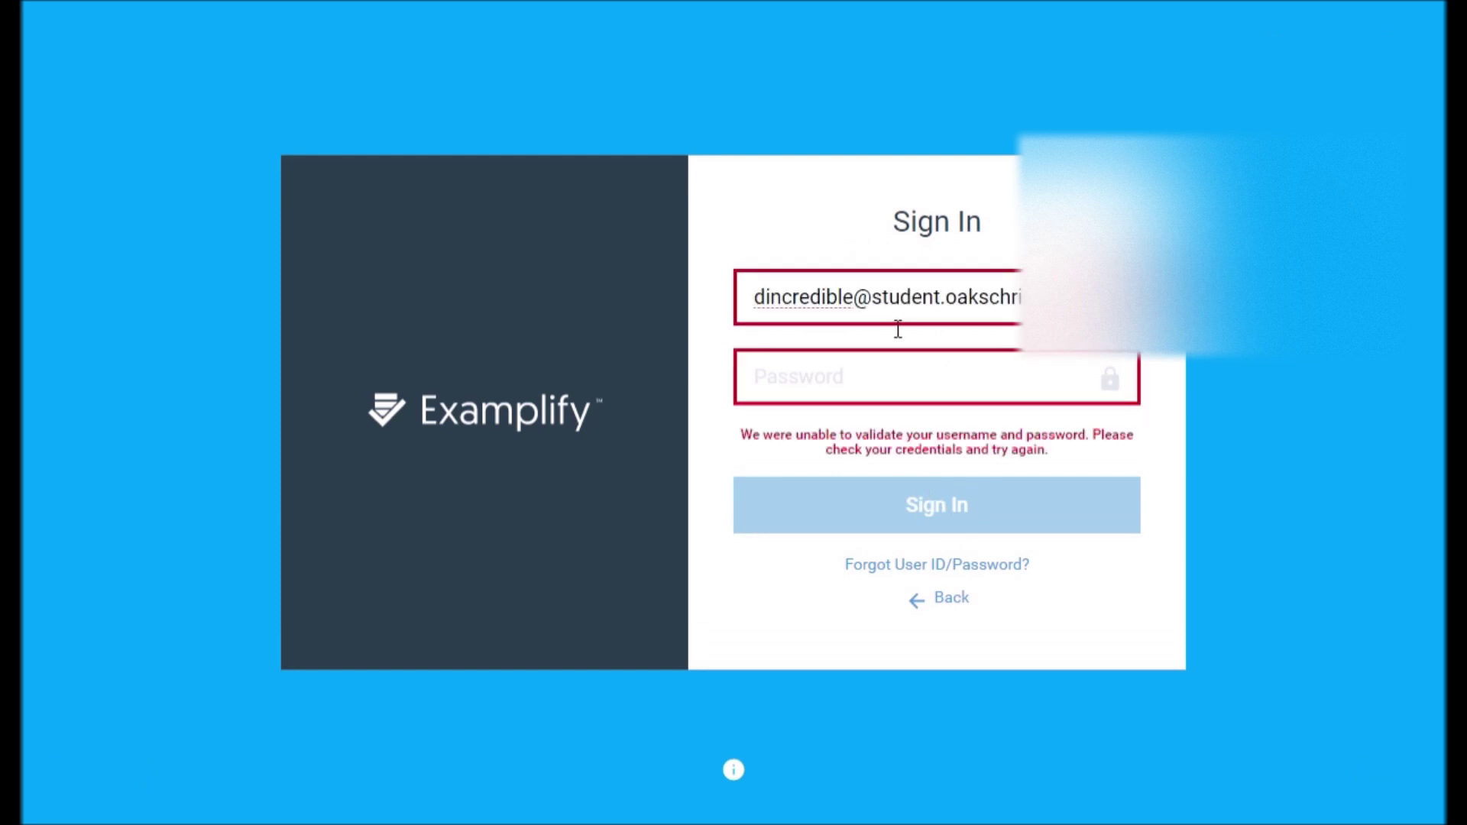
{"action": "type", "text": "*********"}
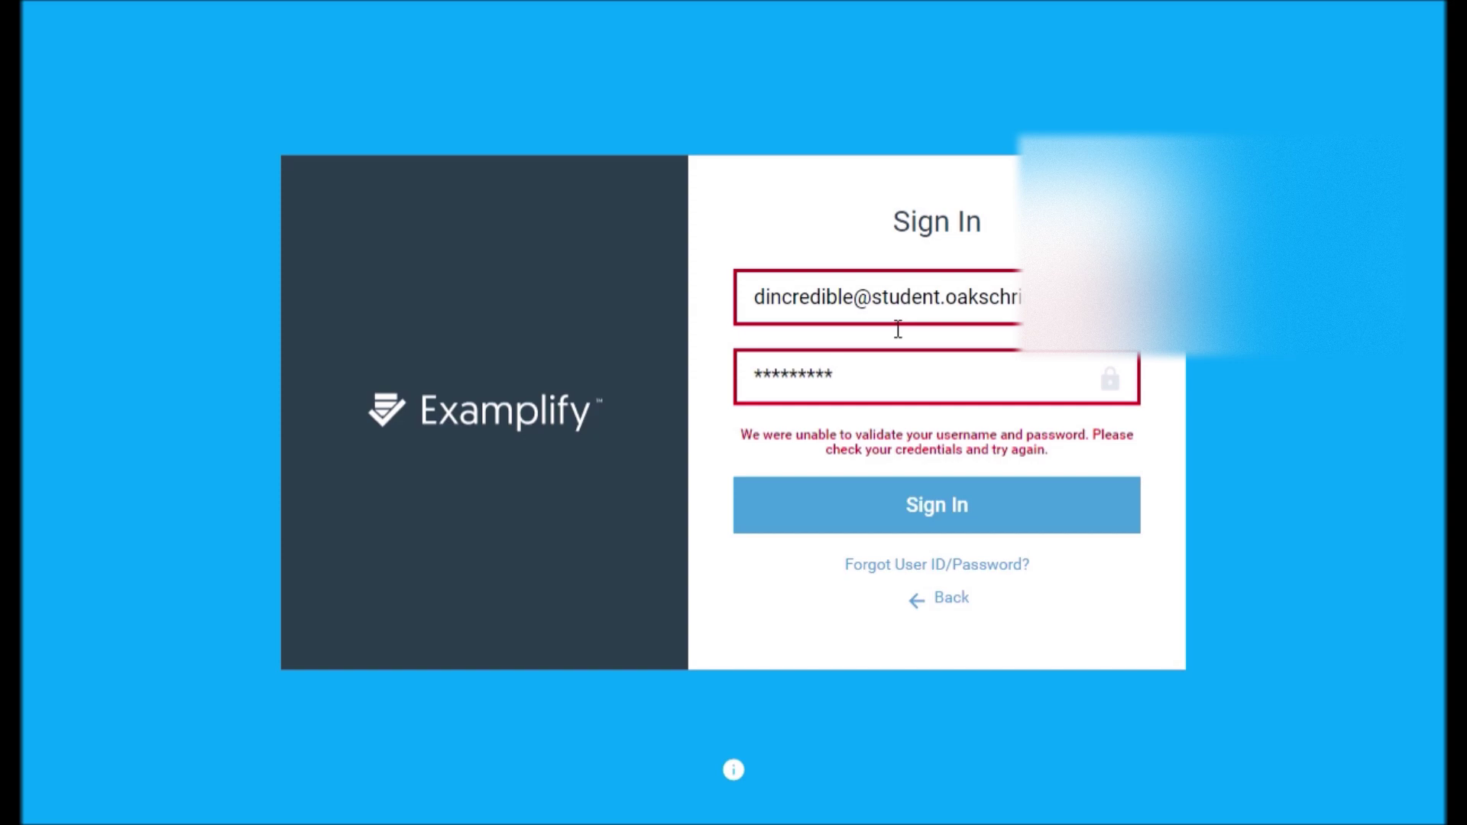
{"action": "key", "text": "Return"}
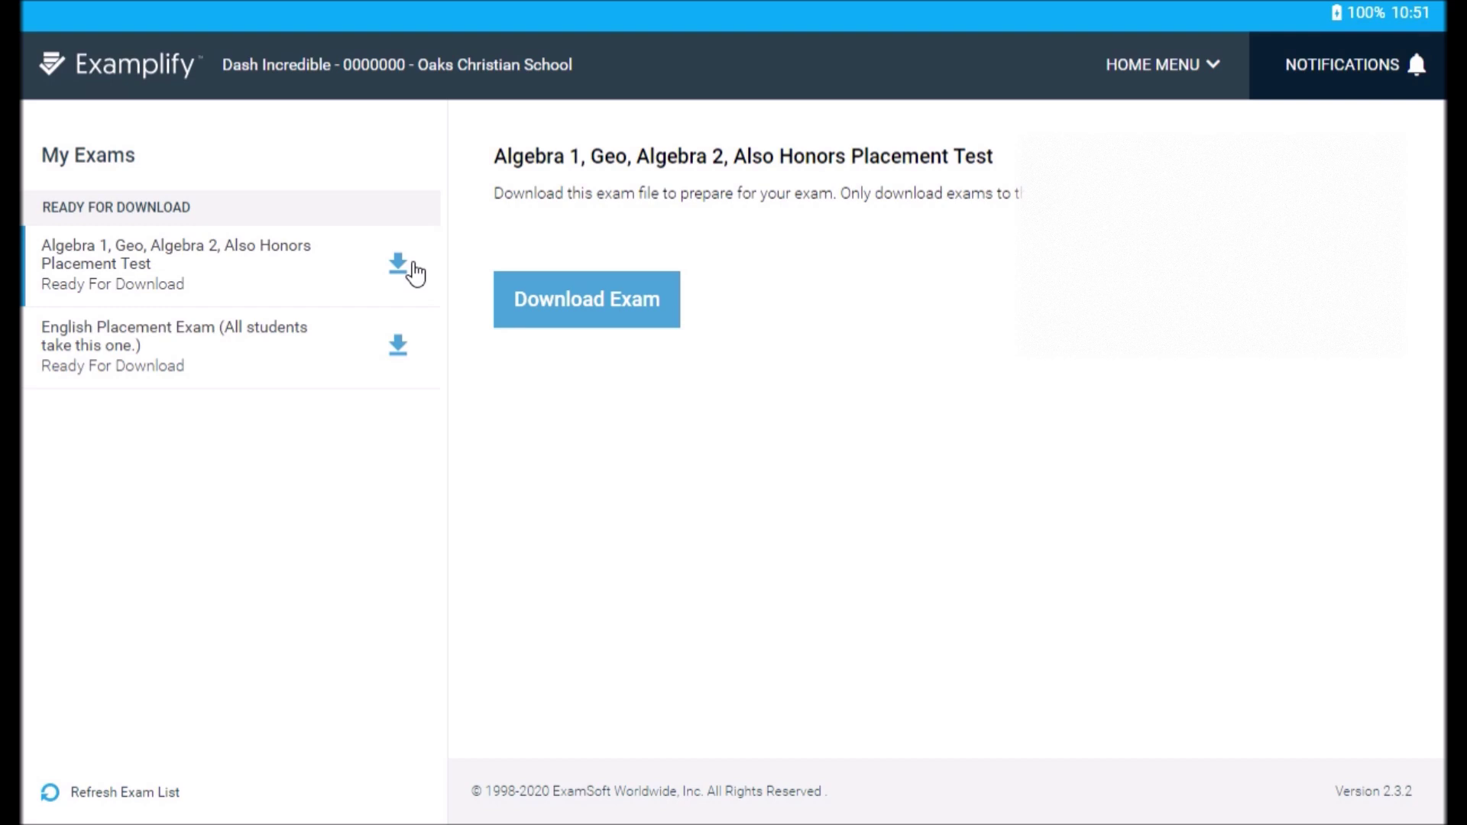
Step: Download the Algebra 1, Geo, Algebra 2 Honors Placement Test and enter its exam password
{"action": "left_click", "coordinate": [663, 319]}
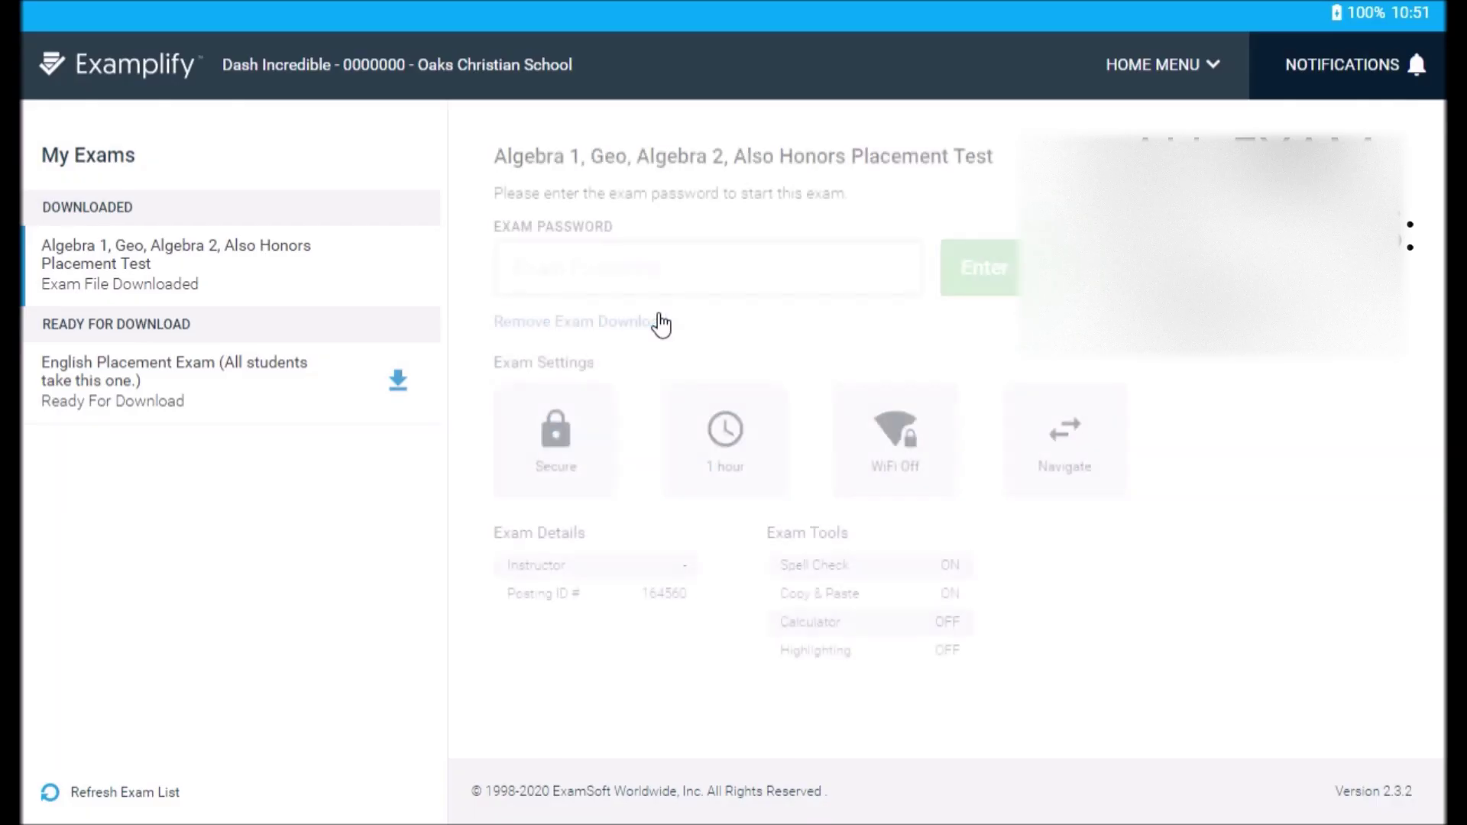
{"action": "left_click", "coordinate": [711, 268]}
{"action": "type", "text": "*******2*"}
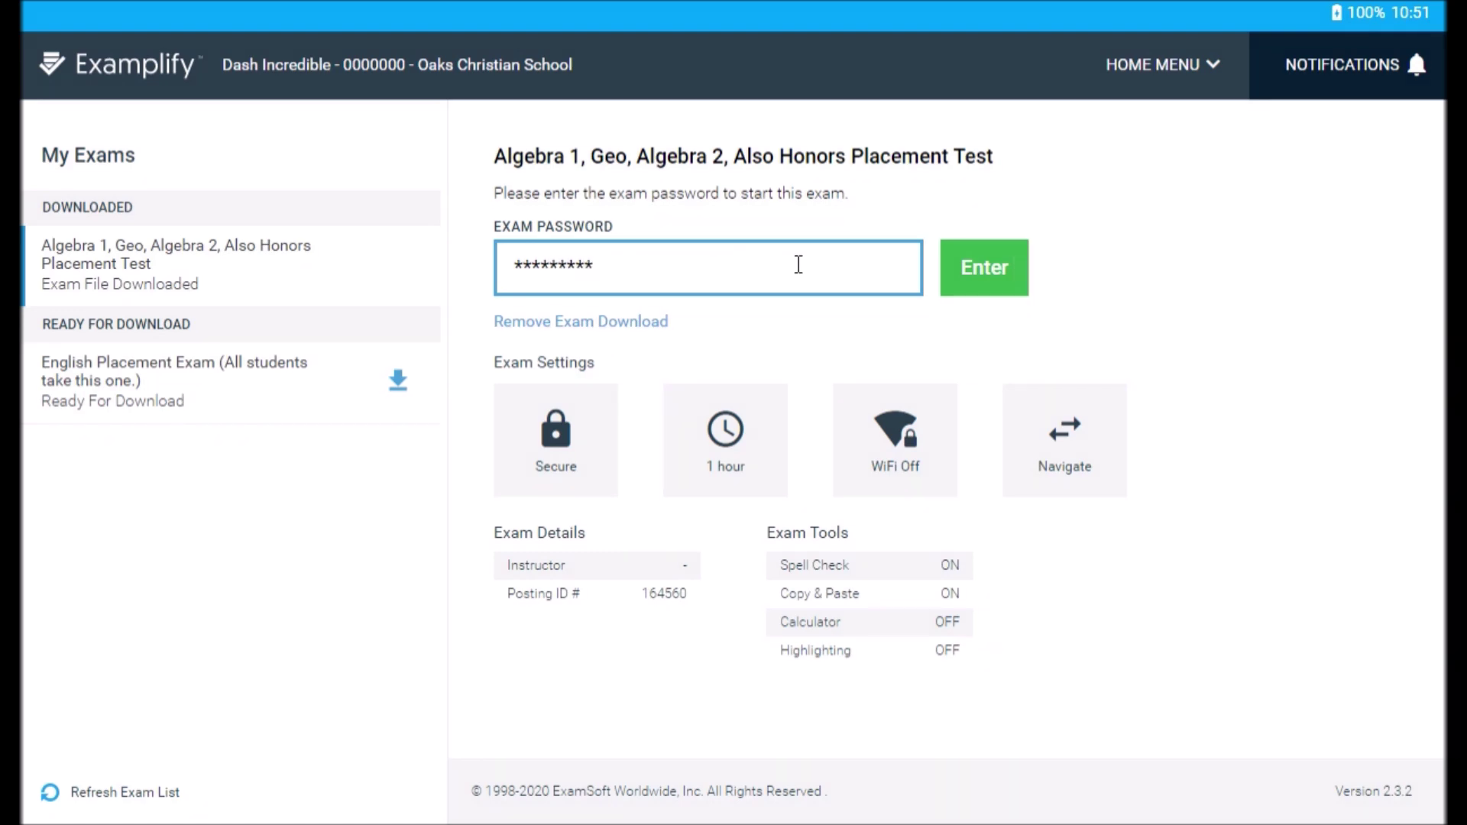
Step: Submit the exam password and continue past the Secure Exam Starting warning
{"action": "left_click", "coordinate": [977, 282]}
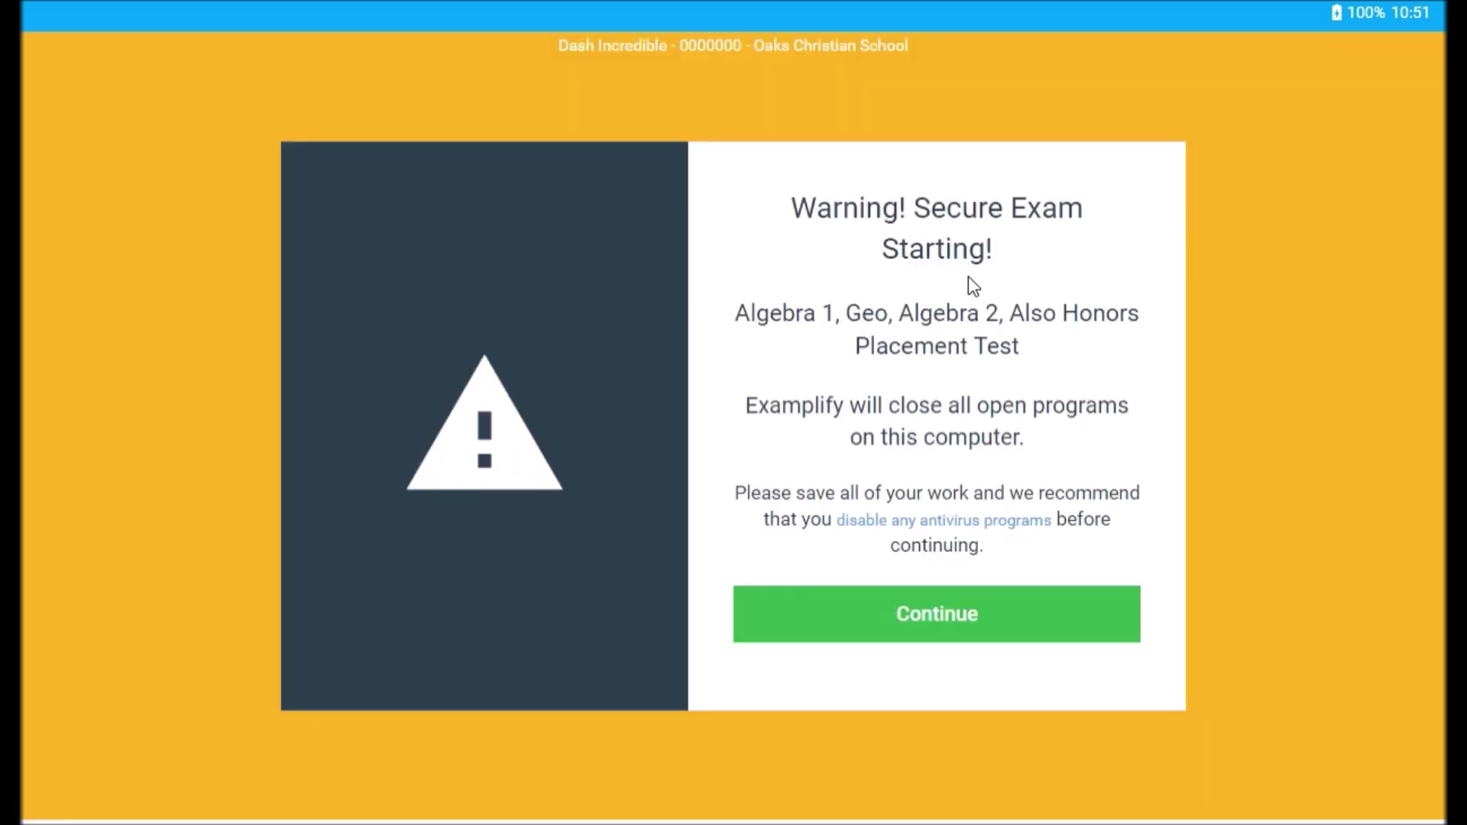
{"action": "left_click", "coordinate": [1058, 633]}
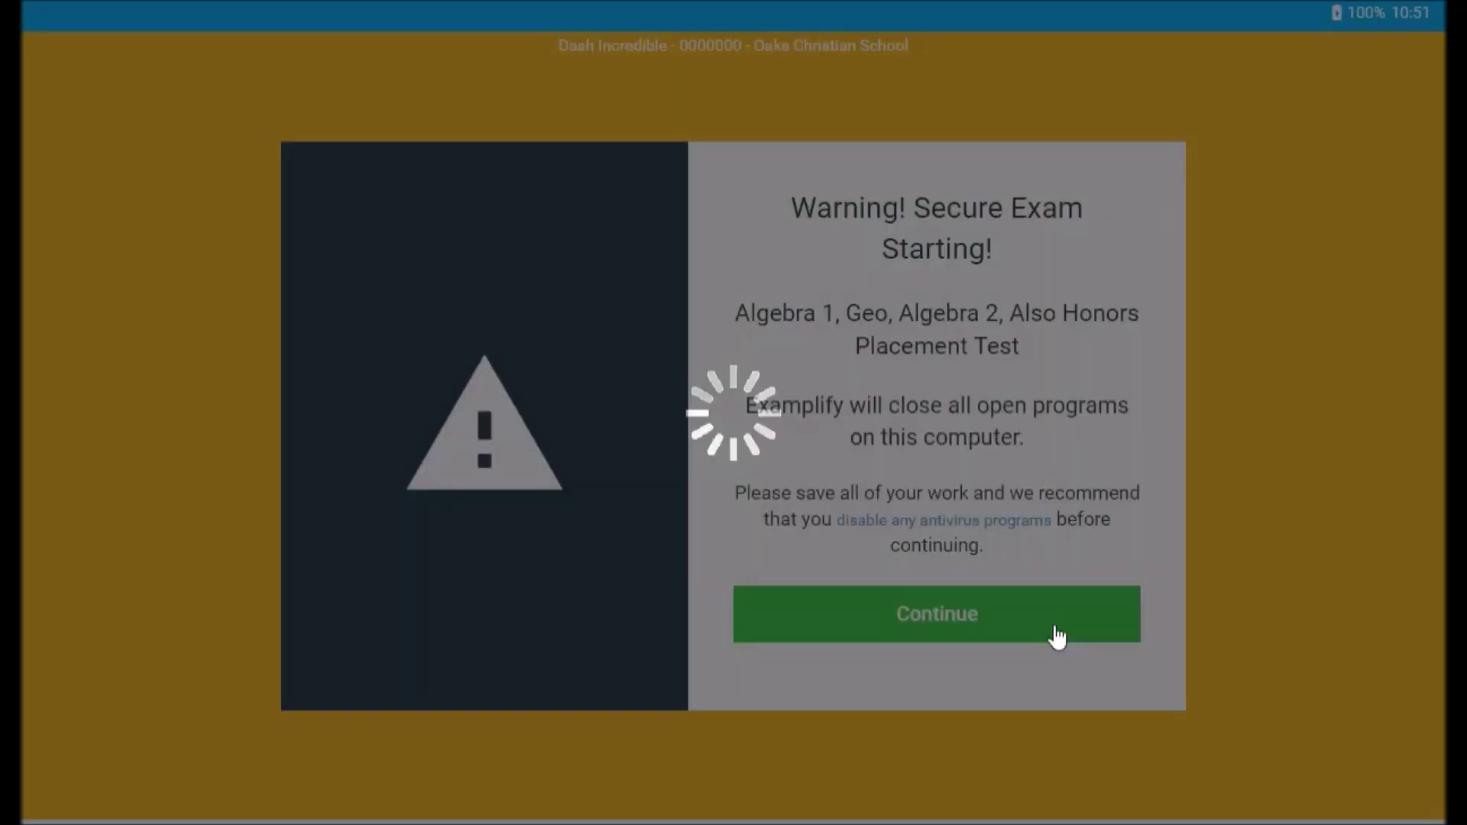